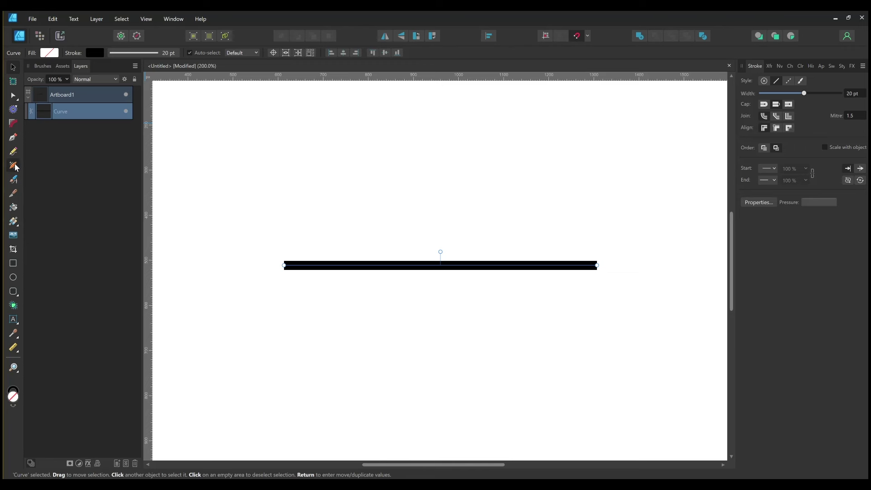
Step: Switch to the Stroke Width Tool for the 20 pt black curve
{"action": "left_click", "coordinate": [14, 166]}
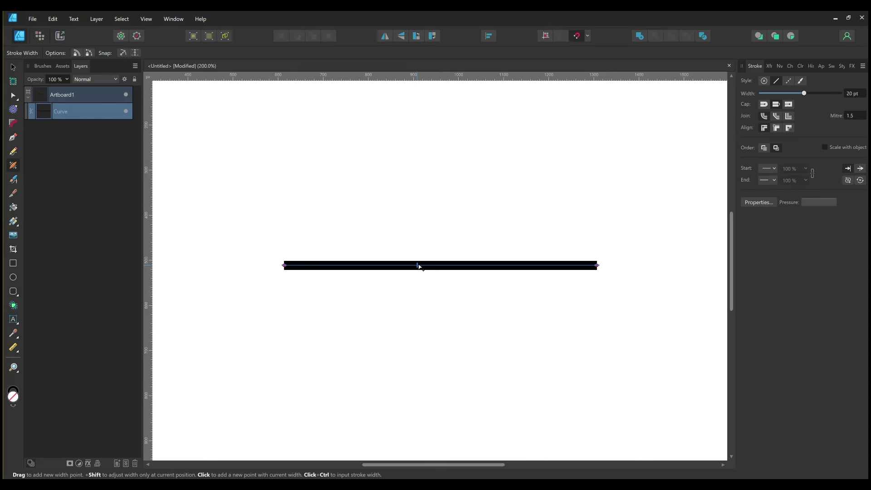
Step: Drag width points to form a broad left head, a thin neck and a swelling tail
{"action": "mouse_move", "coordinate": [443, 266]}
{"action": "left_mouse_down"}
{"action": "mouse_move", "coordinate": [445, 423]}
{"action": "mouse_move", "coordinate": [444, 262]}
{"action": "left_mouse_up"}
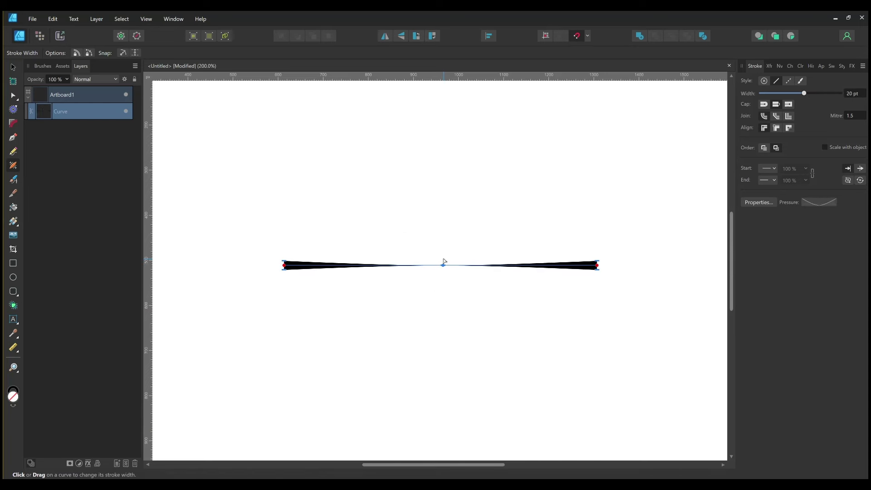
{"action": "left_click_drag", "start_coordinate": [443, 268], "coordinate": [443, 272]}
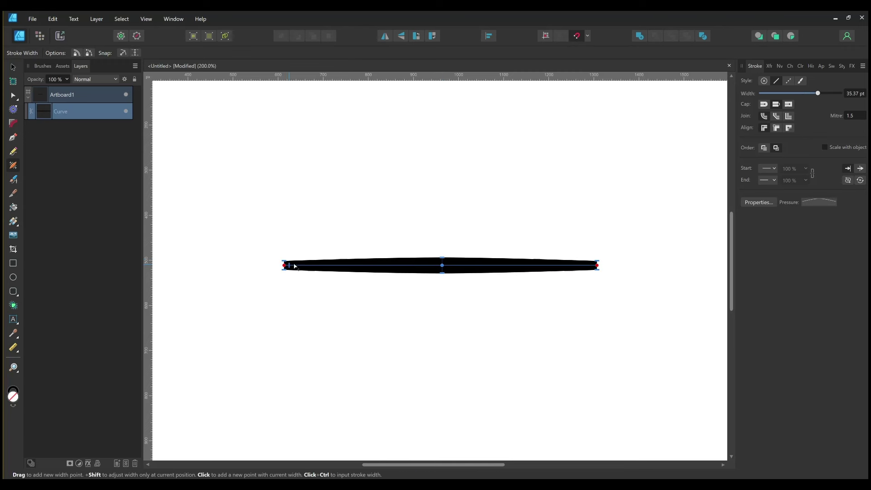
{"action": "left_click_drag", "start_coordinate": [349, 268], "coordinate": [353, 323]}
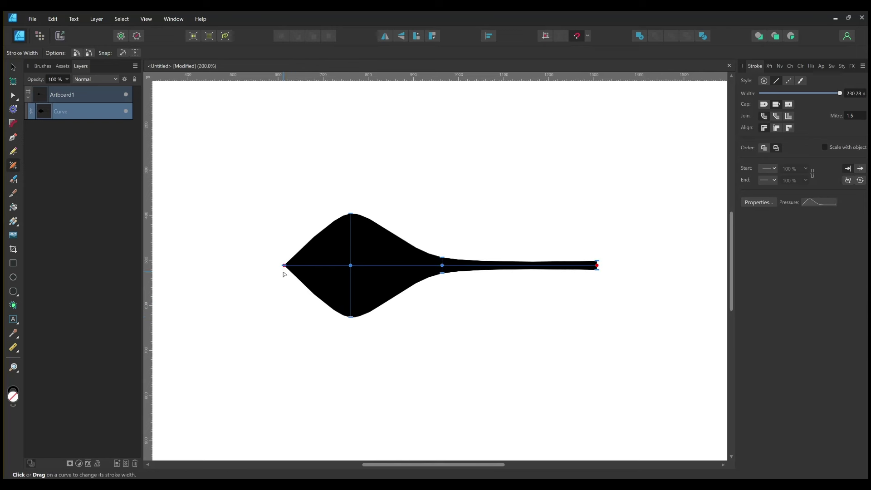
{"action": "left_click_drag", "start_coordinate": [441, 266], "coordinate": [365, 267]}
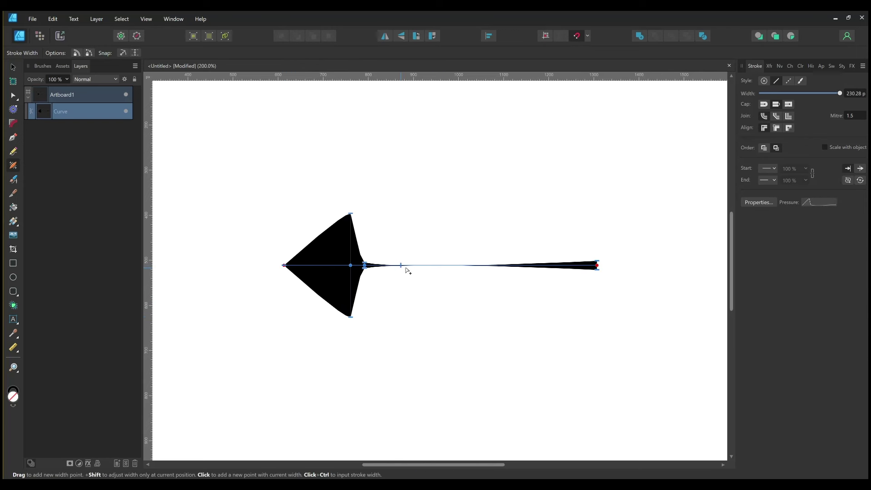
{"action": "mouse_move", "coordinate": [412, 269]}
{"action": "left_mouse_down"}
{"action": "mouse_move", "coordinate": [413, 279]}
{"action": "mouse_move", "coordinate": [412, 272]}
{"action": "left_mouse_up"}
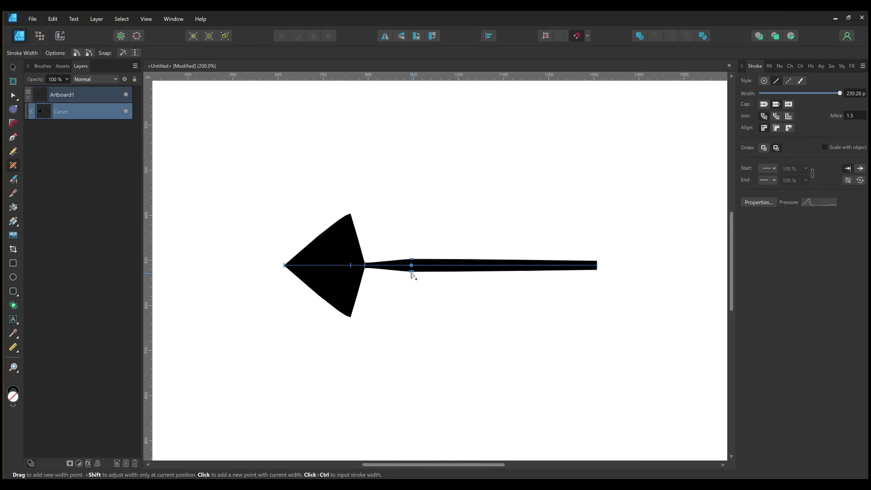
{"action": "left_click_drag", "start_coordinate": [498, 267], "coordinate": [498, 282]}
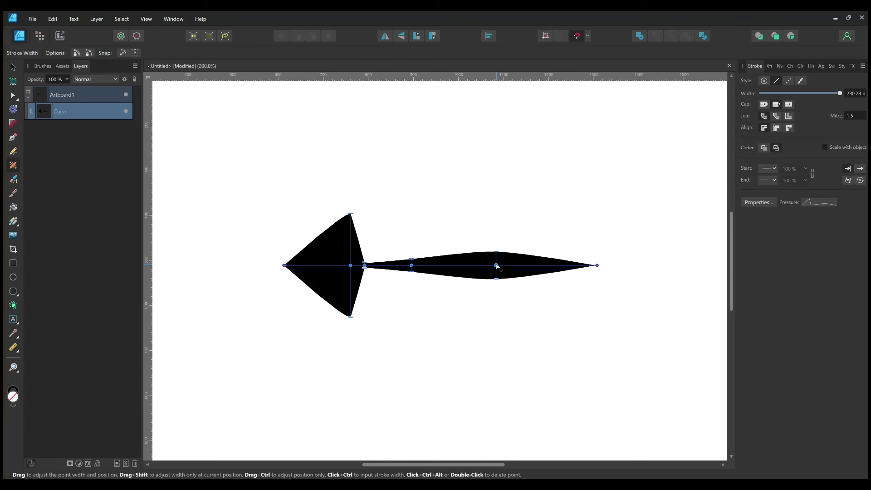
Step: Enter exact point widths in Set Stroke Width At Point: 80 pt for the tail, 45 pt for the neck
{"action": "left_click", "coordinate": [497, 265], "text": "ctrl"}
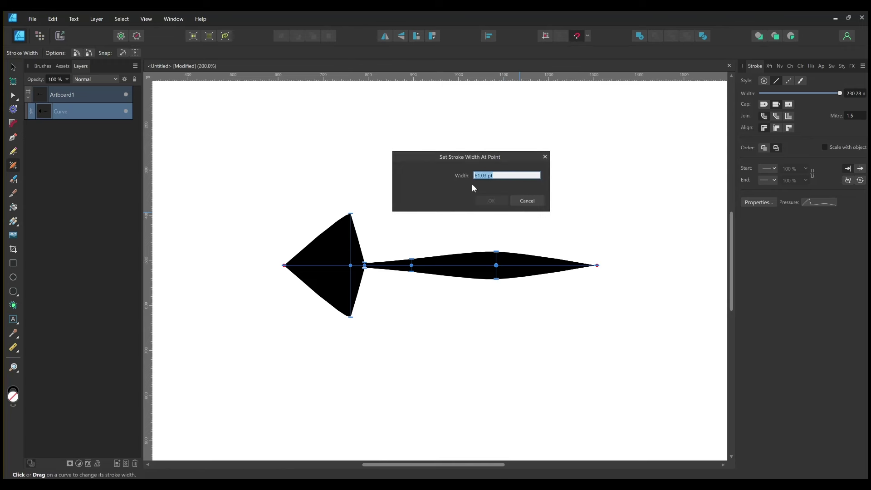
{"action": "key", "text": "Tab"}
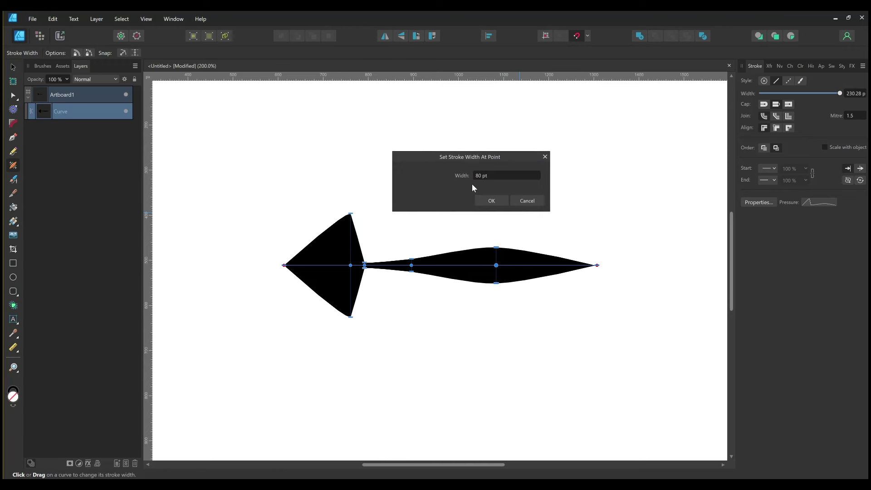
{"action": "left_click", "coordinate": [502, 201]}
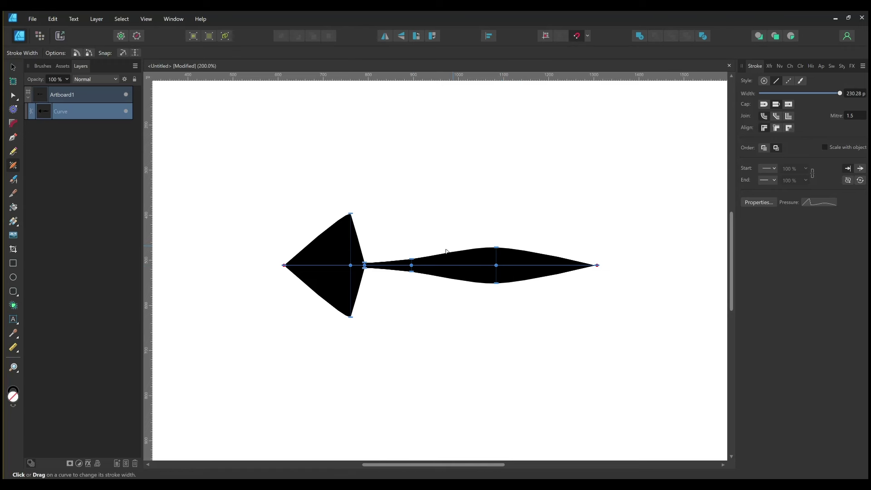
{"action": "left_click", "coordinate": [412, 265], "text": "ctrl"}
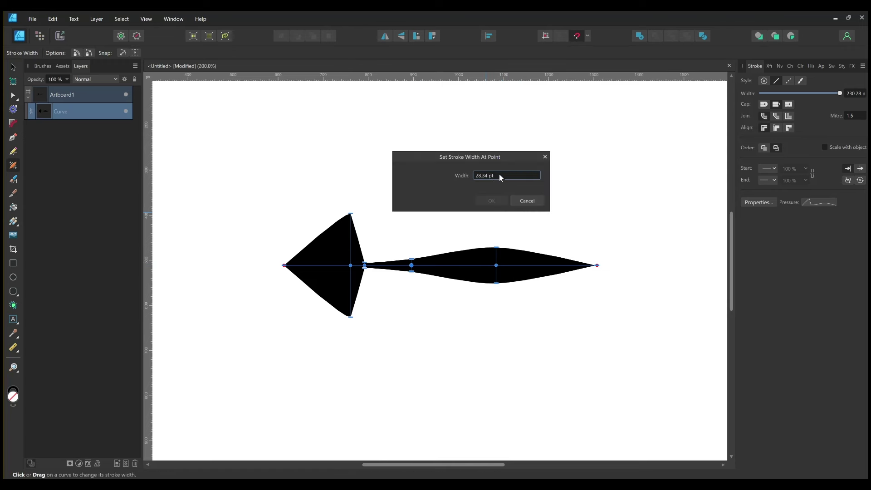
{"action": "left_click_drag", "start_coordinate": [501, 177], "coordinate": [470, 194]}
{"action": "key", "text": "Tab"}
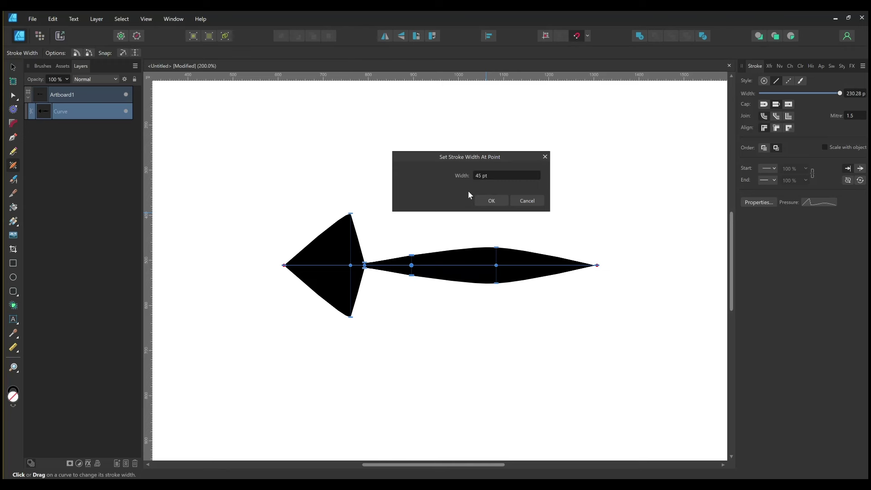
{"action": "left_click", "coordinate": [501, 202]}
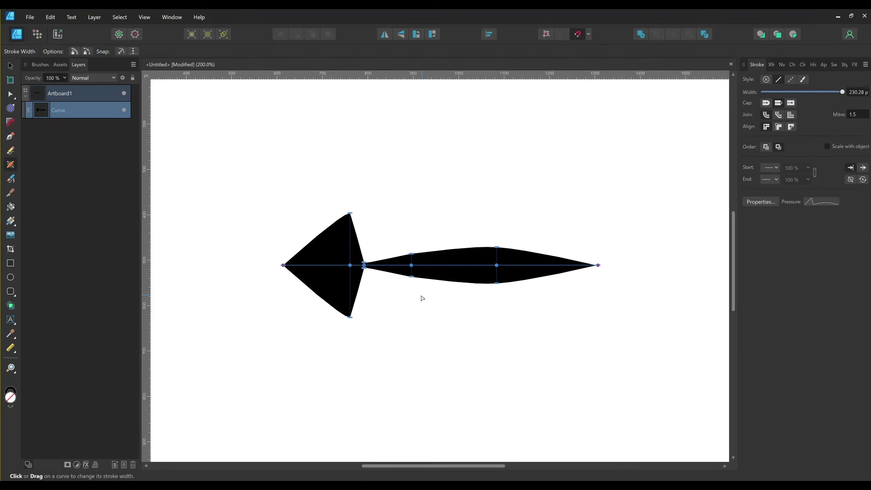
{"action": "mouse_move", "coordinate": [412, 265]}
{"action": "left_mouse_down"}
{"action": "mouse_move", "coordinate": [476, 265]}
{"action": "mouse_move", "coordinate": [399, 265]}
{"action": "left_mouse_up"}
{"action": "key", "text": "ctrl+z"}
{"action": "left_click_drag", "start_coordinate": [411, 265], "coordinate": [458, 266]}
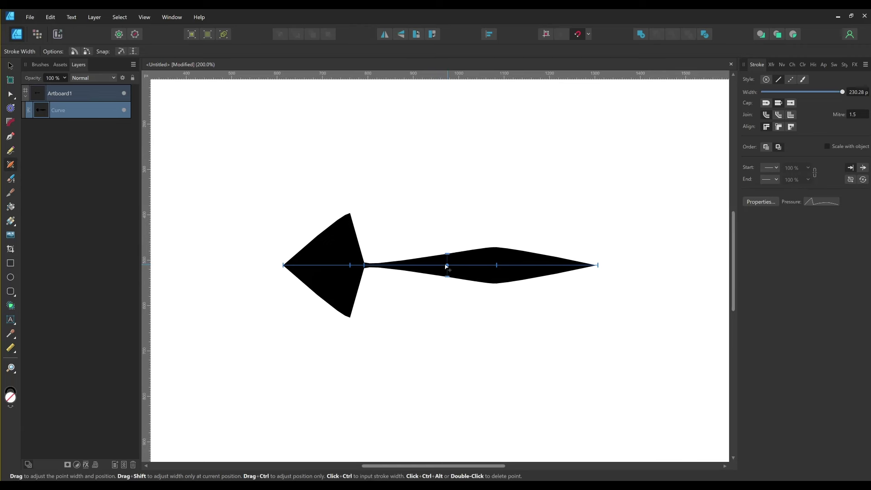
{"action": "left_click_drag", "start_coordinate": [458, 266], "coordinate": [413, 268]}
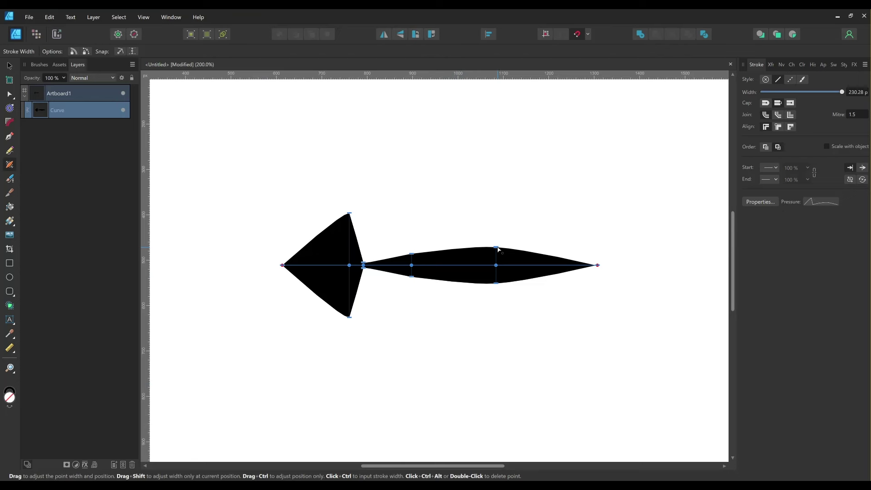
{"action": "left_click_drag", "start_coordinate": [496, 248], "coordinate": [496, 223]}
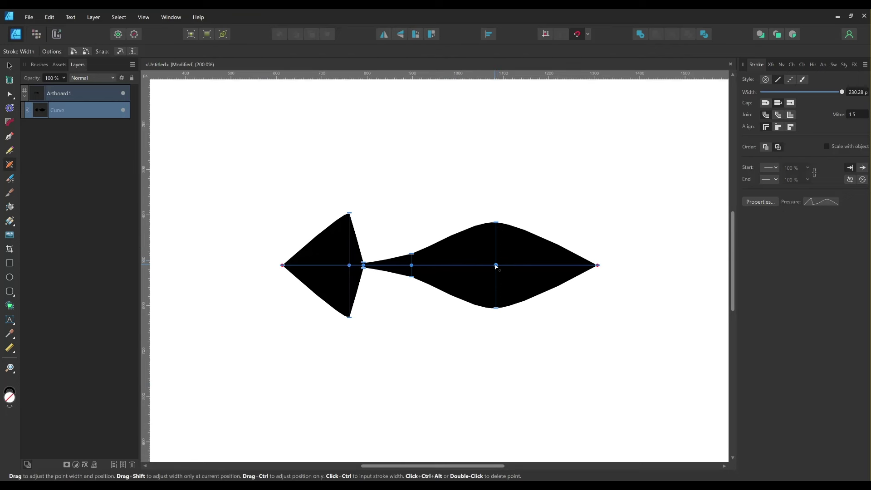
{"action": "left_click_drag", "start_coordinate": [516, 286], "coordinate": [514, 282]}
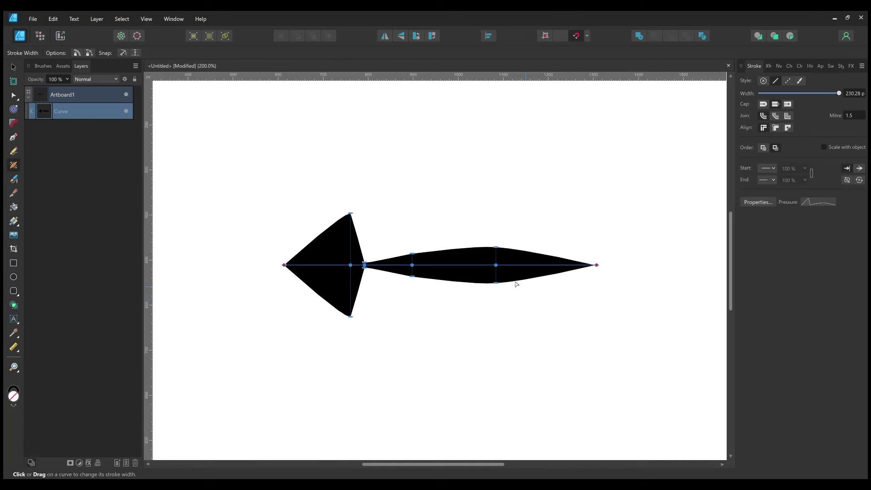
{"action": "double_click", "coordinate": [497, 265]}
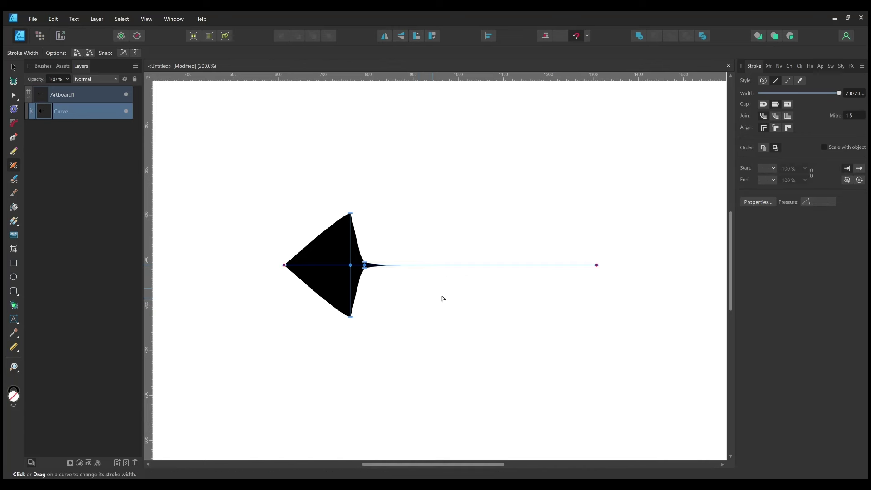
{"action": "key", "text": "ctrl+z"}
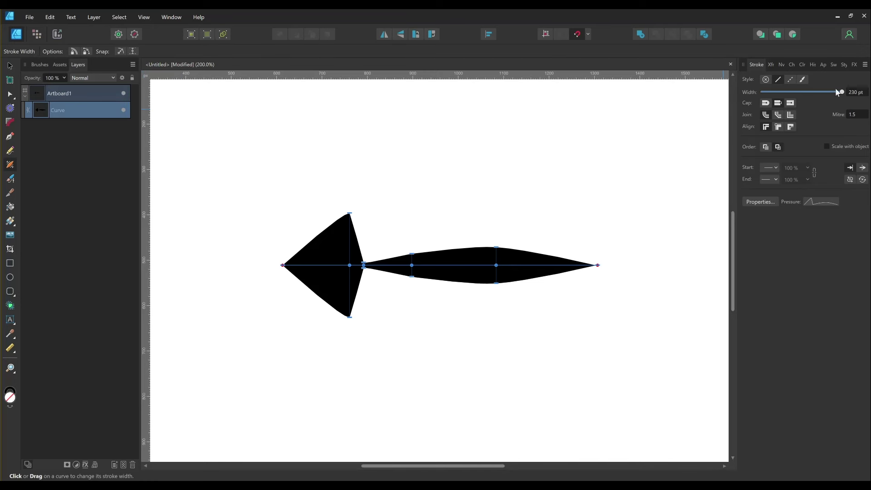
{"action": "left_click", "coordinate": [856, 92]}
{"action": "left_click", "coordinate": [73, 51]}
{"action": "left_click_drag", "start_coordinate": [497, 248], "coordinate": [495, 200]}
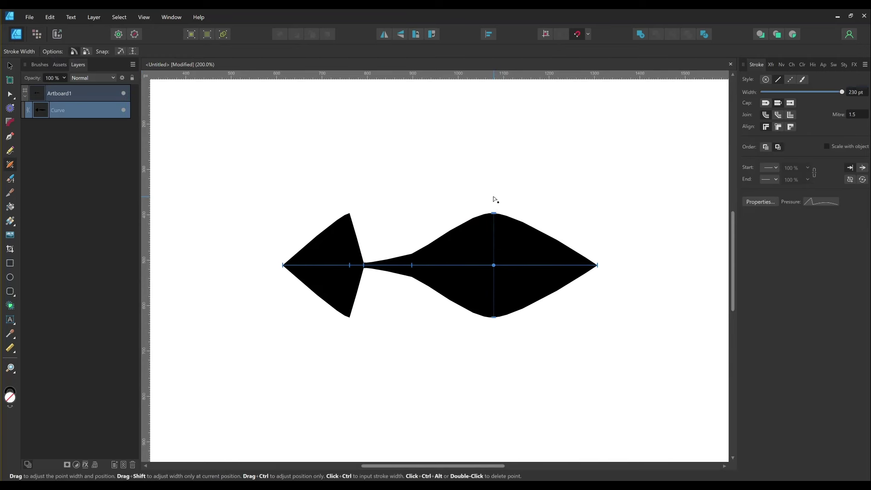
{"action": "left_click_drag", "start_coordinate": [411, 265], "coordinate": [416, 208]}
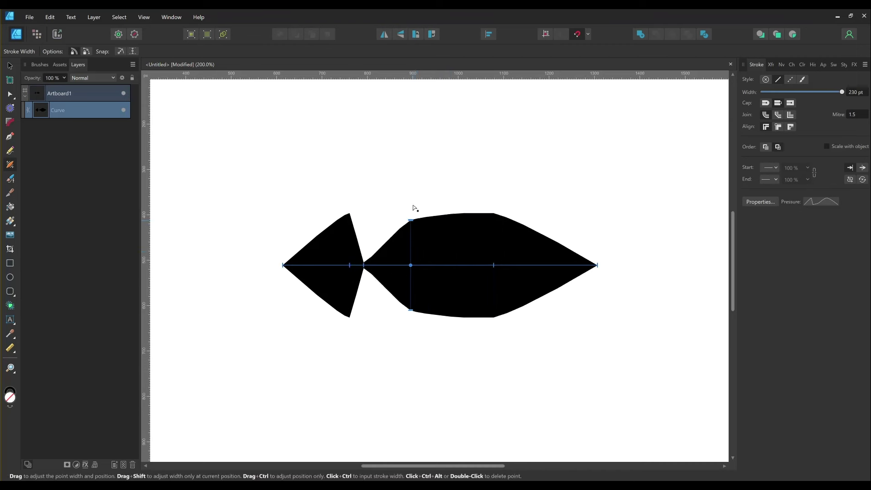
{"action": "left_click_drag", "start_coordinate": [597, 265], "coordinate": [609, 182]}
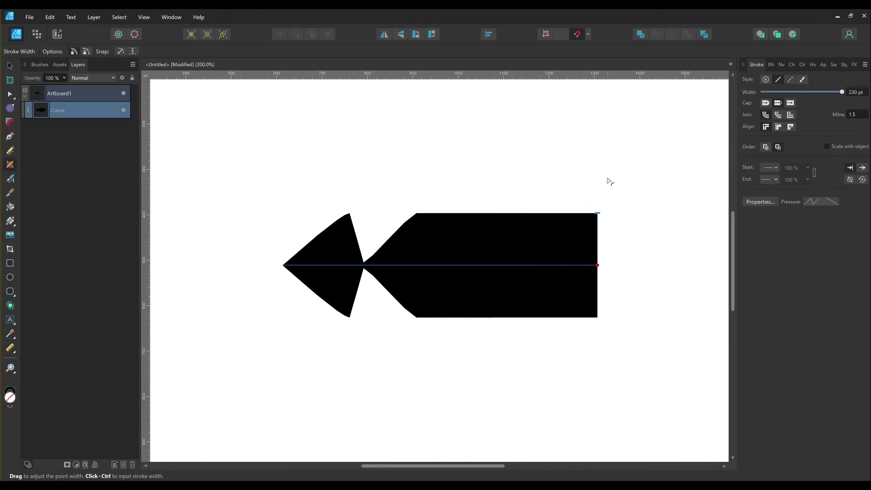
{"action": "left_click_drag", "start_coordinate": [366, 265], "coordinate": [374, 168]}
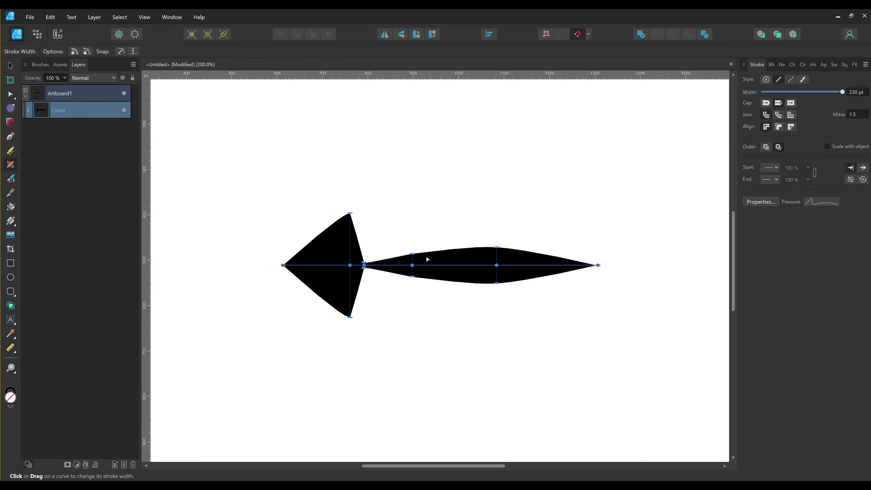
{"action": "left_click_drag", "start_coordinate": [497, 248], "coordinate": [494, 108]}
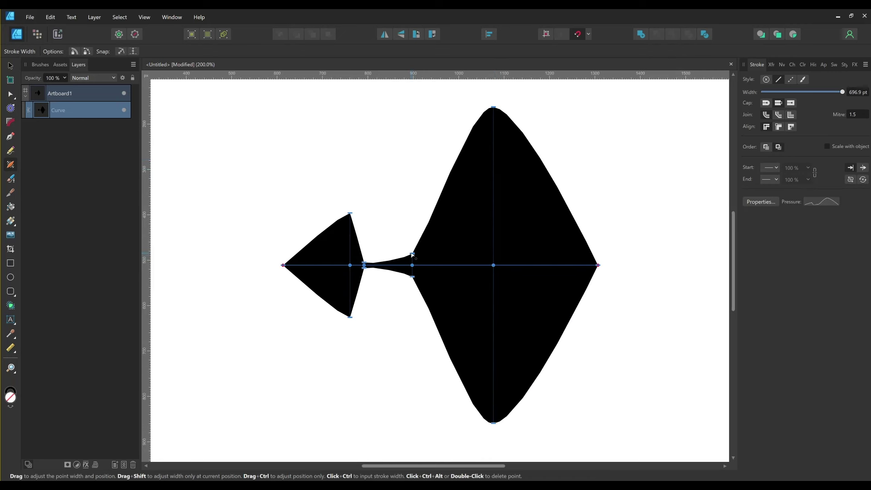
{"action": "left_click_drag", "start_coordinate": [412, 255], "coordinate": [408, 108]}
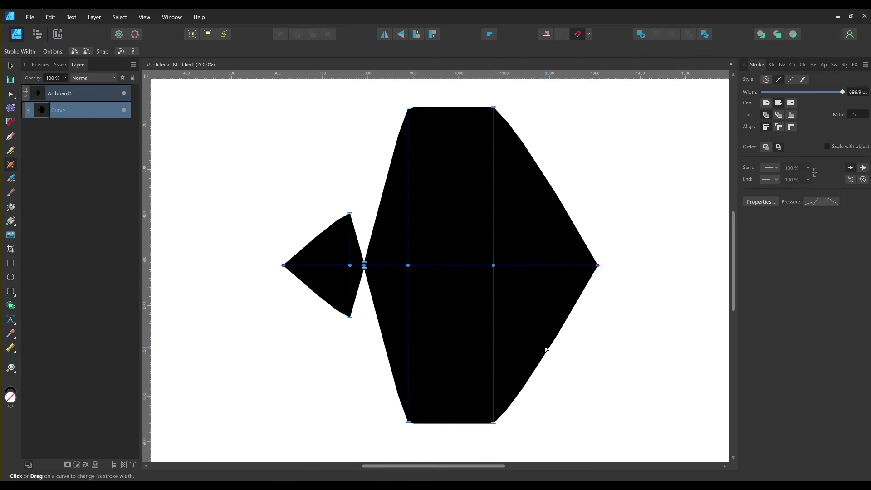
{"action": "key", "text": "ctrl+z"}
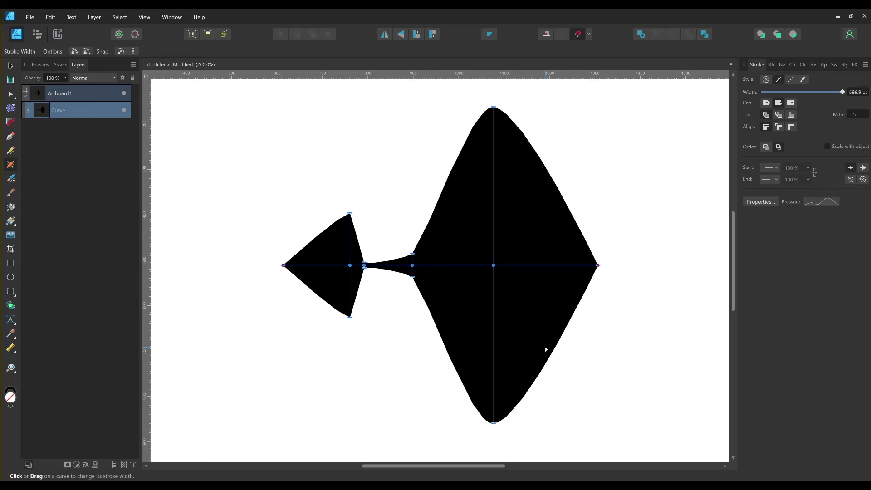
{"action": "key", "text": "ctrl+z"}
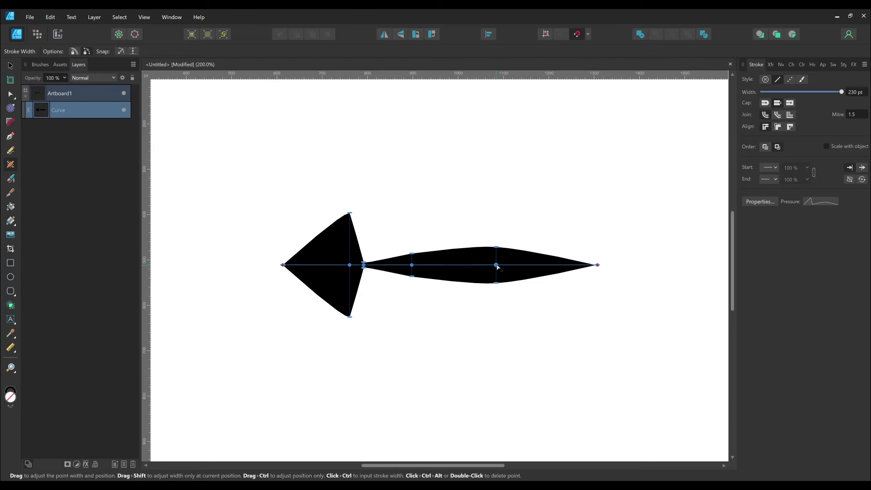
Step: Try sliding the shaft's width points toward the tip for a straighter taper, then undo it
{"action": "left_click_drag", "start_coordinate": [496, 265], "coordinate": [410, 264]}
{"action": "key", "text": "ctrl+z"}
{"action": "key", "text": "ctrl+shift+z"}
{"action": "left_click_drag", "start_coordinate": [411, 264], "coordinate": [469, 265]}
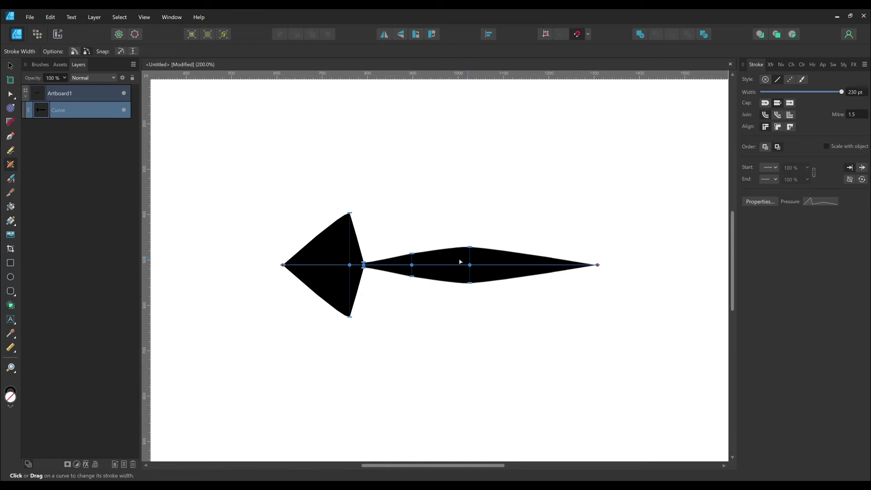
{"action": "mouse_move", "coordinate": [412, 265]}
{"action": "left_mouse_down"}
{"action": "mouse_move", "coordinate": [453, 265]}
{"action": "mouse_move", "coordinate": [405, 265]}
{"action": "left_mouse_up"}
{"action": "key", "text": "ctrl+z"}
{"action": "key", "text": "ctrl+shift+z"}
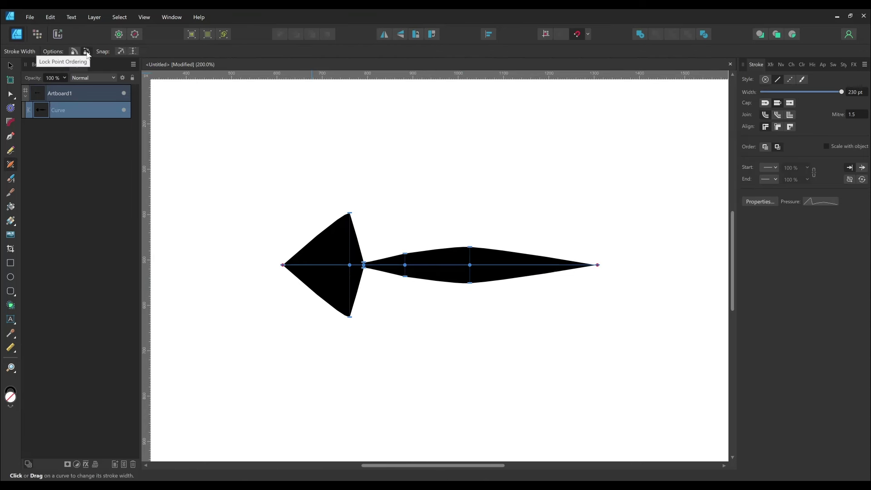
{"action": "left_click_drag", "start_coordinate": [406, 265], "coordinate": [539, 265]}
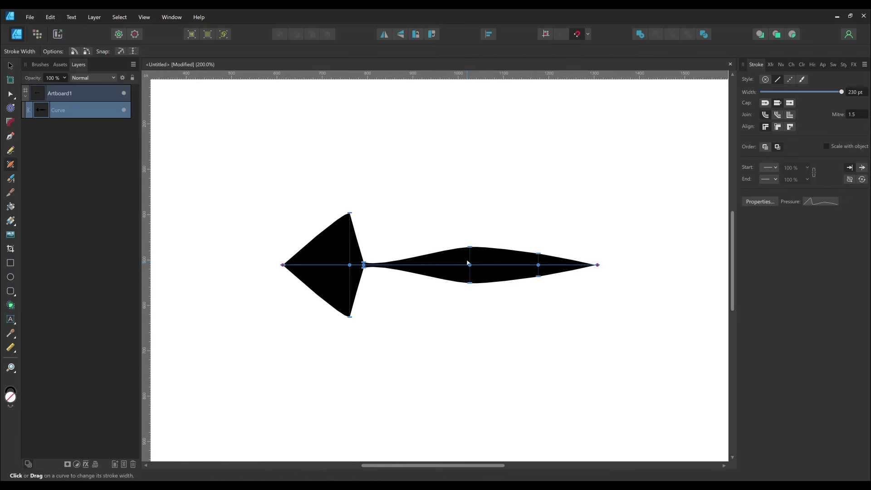
{"action": "left_click_drag", "start_coordinate": [472, 265], "coordinate": [570, 265]}
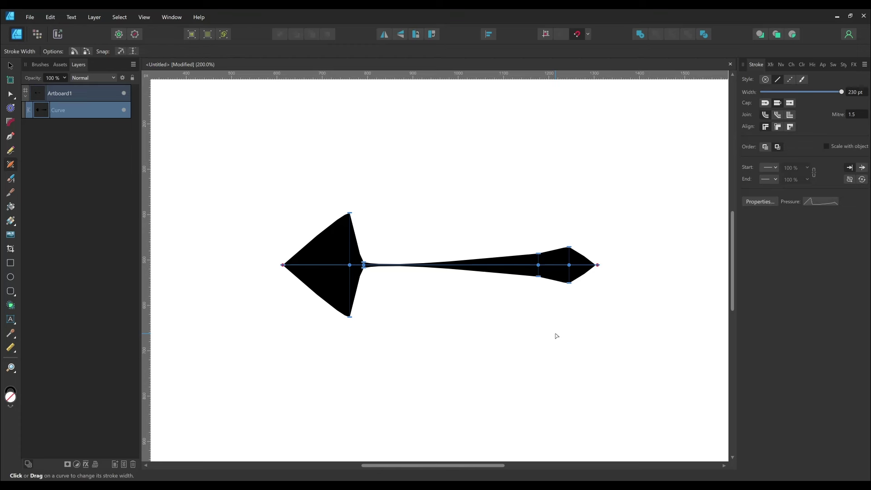
{"action": "key", "text": "ctrl+z"}
{"action": "key", "text": "ctrl+z"}
{"action": "key", "text": "ctrl+z"}
{"action": "key", "text": "ctrl+z"}
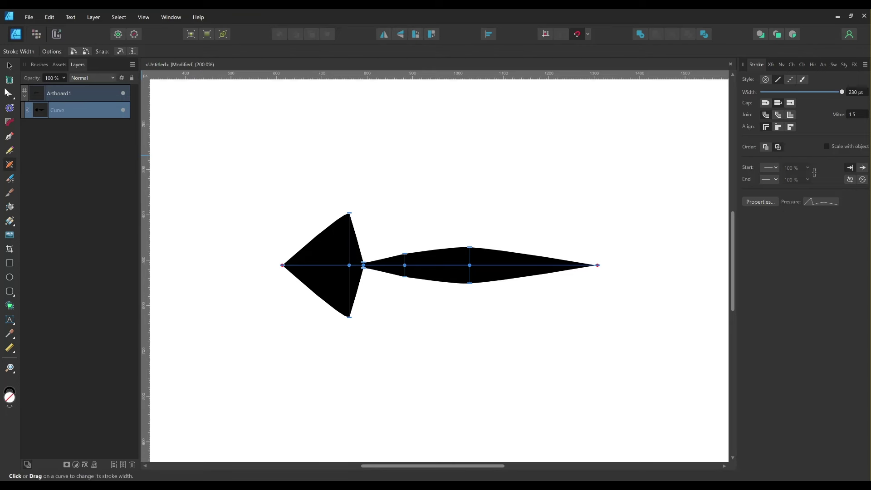
Step: Add a node to the arrow's curve and turn on Snap To Curve Nodes for width points
{"action": "left_click", "coordinate": [11, 96]}
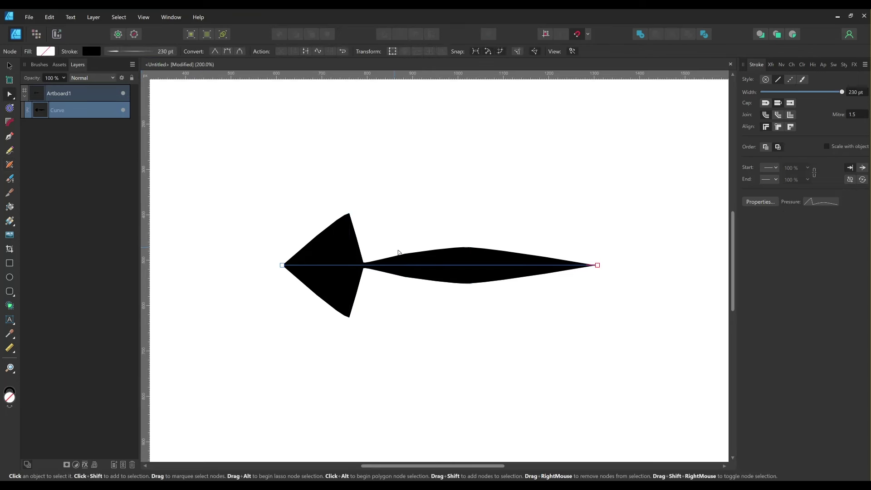
{"action": "left_click", "coordinate": [422, 267]}
{"action": "left_click", "coordinate": [11, 165]}
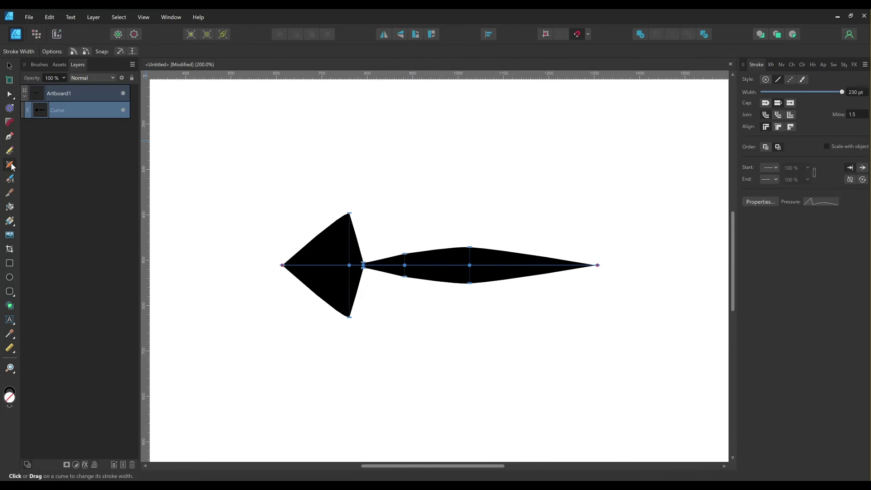
{"action": "left_click", "coordinate": [120, 52]}
Step: Test snapping the shaft's width points onto the new node, then undo both moves
{"action": "left_click_drag", "start_coordinate": [405, 265], "coordinate": [421, 265]}
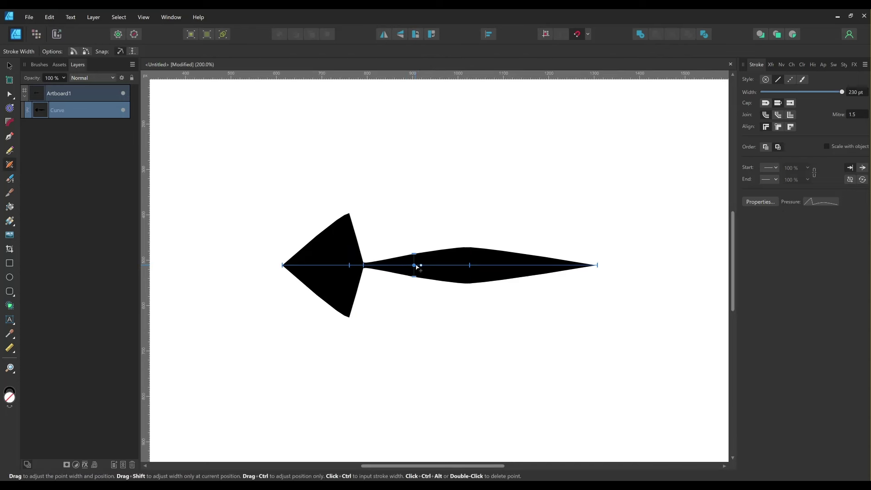
{"action": "key", "text": "ctrl+z"}
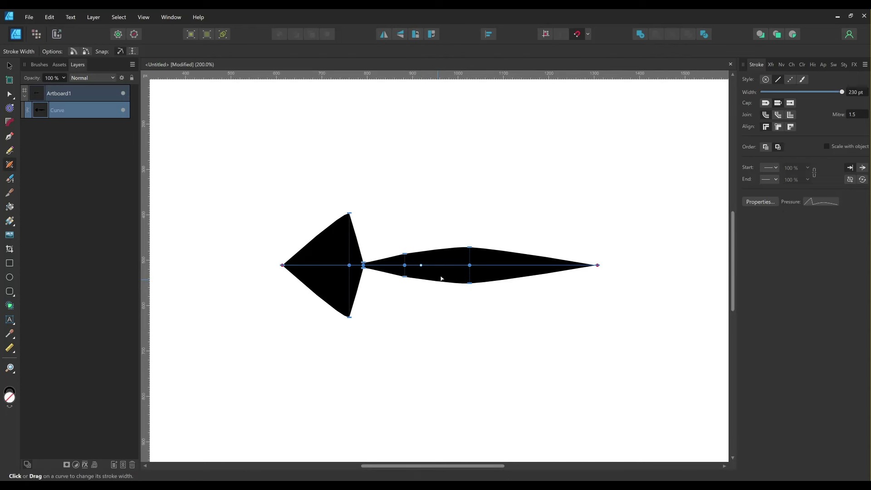
{"action": "left_click_drag", "start_coordinate": [469, 265], "coordinate": [421, 265]}
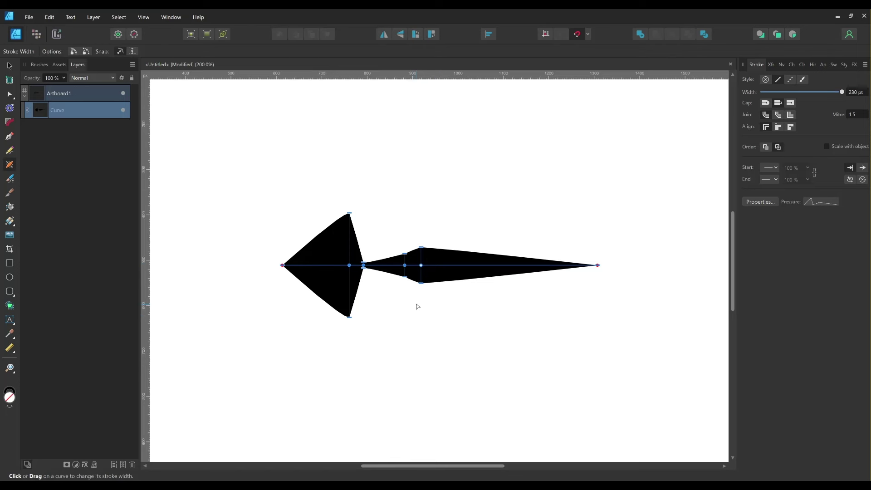
{"action": "key", "text": "ctrl+z"}
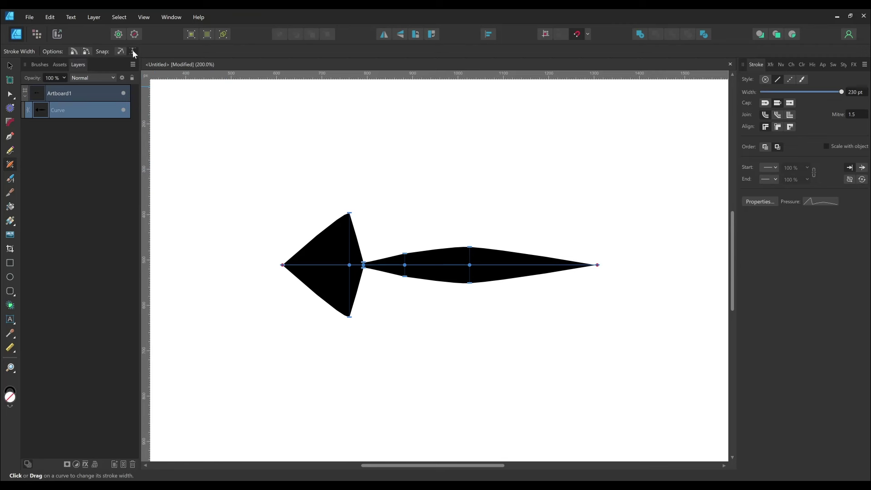
Step: Thicken the shaft's right end, taper it back to a point, and widen the middle into a diamond
{"action": "left_click_drag", "start_coordinate": [598, 265], "coordinate": [597, 254]}
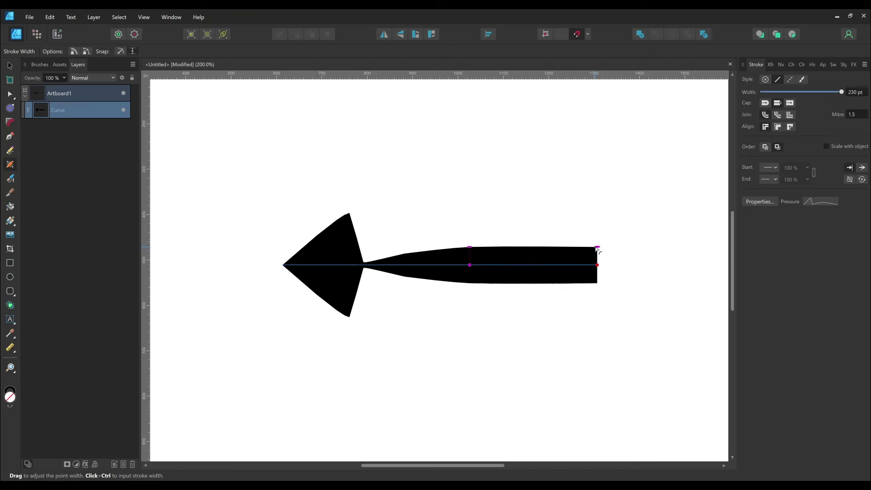
{"action": "mouse_move", "coordinate": [598, 253]}
{"action": "left_mouse_down"}
{"action": "mouse_move", "coordinate": [597, 213]}
{"action": "mouse_move", "coordinate": [598, 247]}
{"action": "left_mouse_up"}
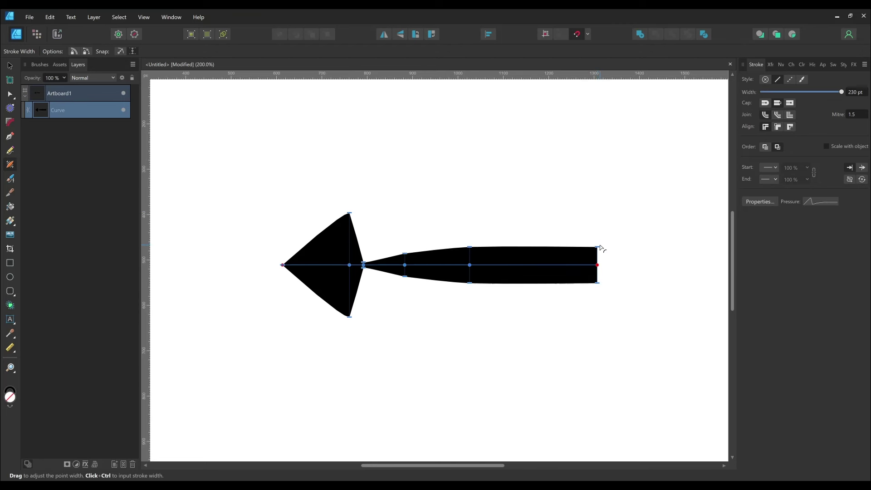
{"action": "left_click_drag", "start_coordinate": [599, 247], "coordinate": [601, 271]}
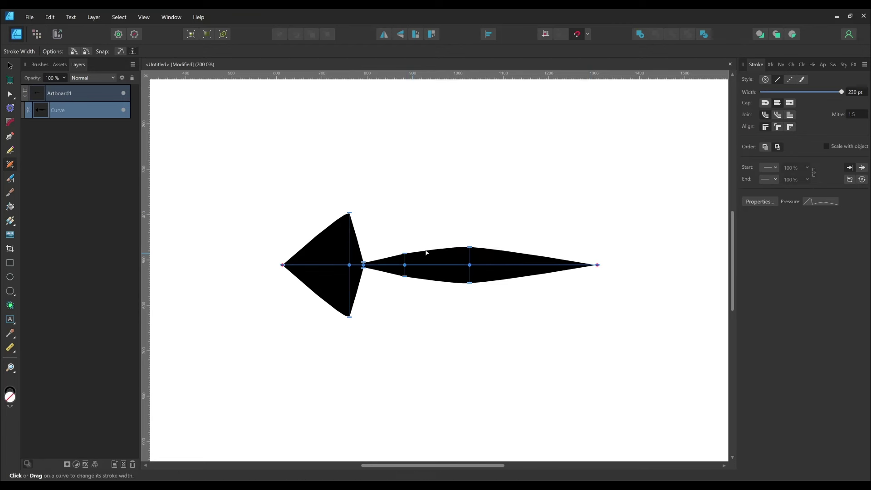
{"action": "left_click_drag", "start_coordinate": [405, 254], "coordinate": [407, 213]}
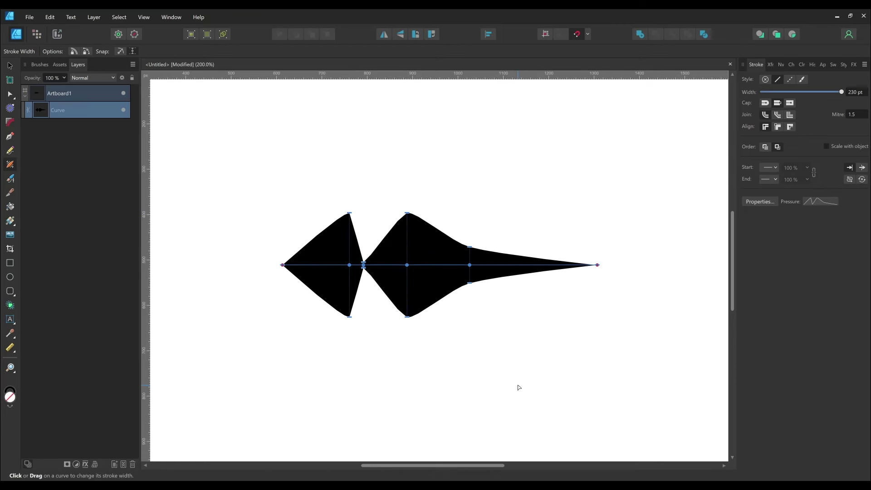
{"action": "key", "text": "ctrl+z"}
{"action": "key", "text": "ctrl+z"}
{"action": "key", "text": "ctrl+z"}
{"action": "key", "text": "ctrl+z"}
{"action": "key", "text": "ctrl+z"}
{"action": "key", "text": "ctrl+z"}
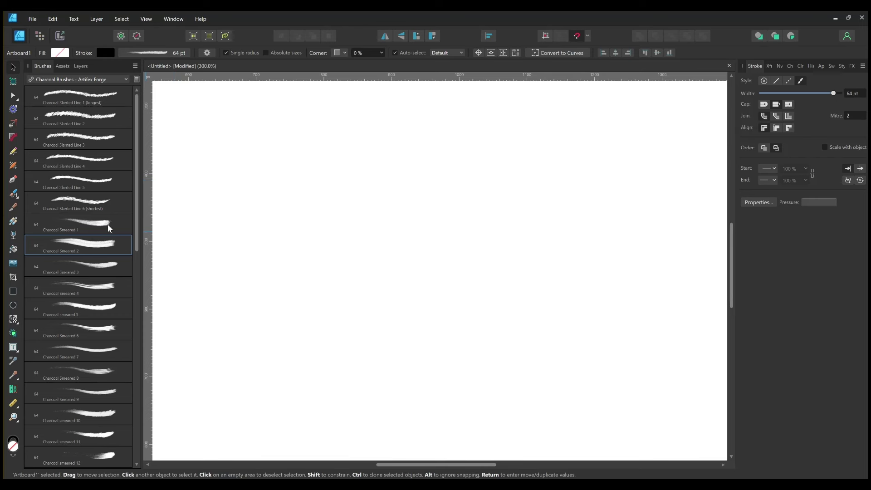
Step: Paint a long wavy Charcoal Smeared 2 stroke across the artboard and select it
{"action": "left_click", "coordinate": [14, 194]}
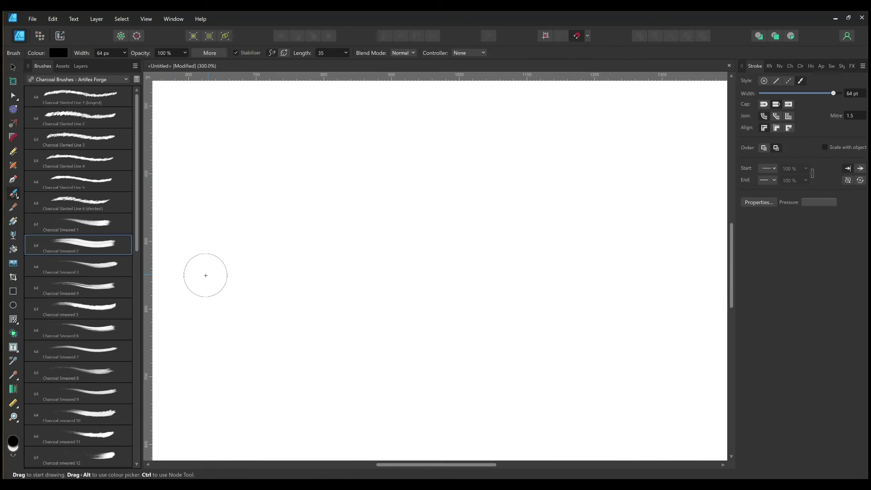
{"action": "mouse_move", "coordinate": [200, 267]}
{"action": "left_mouse_down"}
{"action": "mouse_move", "coordinate": [334, 217]}
{"action": "mouse_move", "coordinate": [566, 259]}
{"action": "mouse_move", "coordinate": [713, 252]}
{"action": "left_mouse_up"}
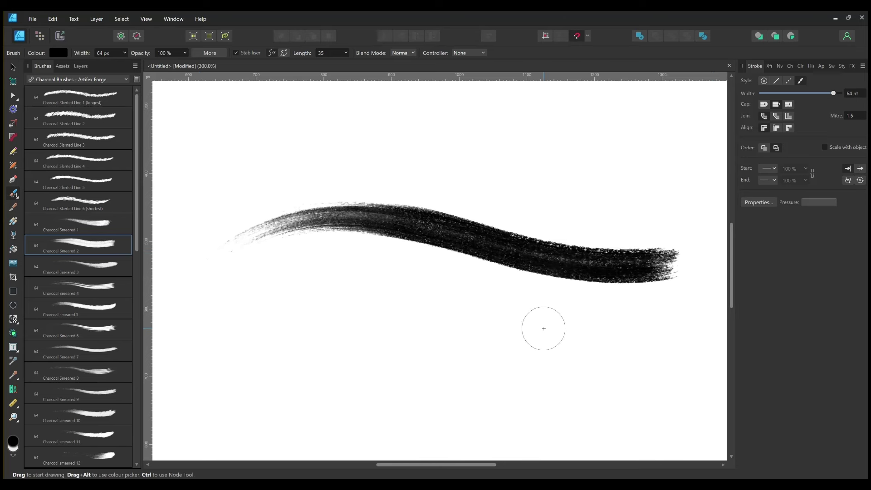
{"action": "left_click", "coordinate": [17, 68]}
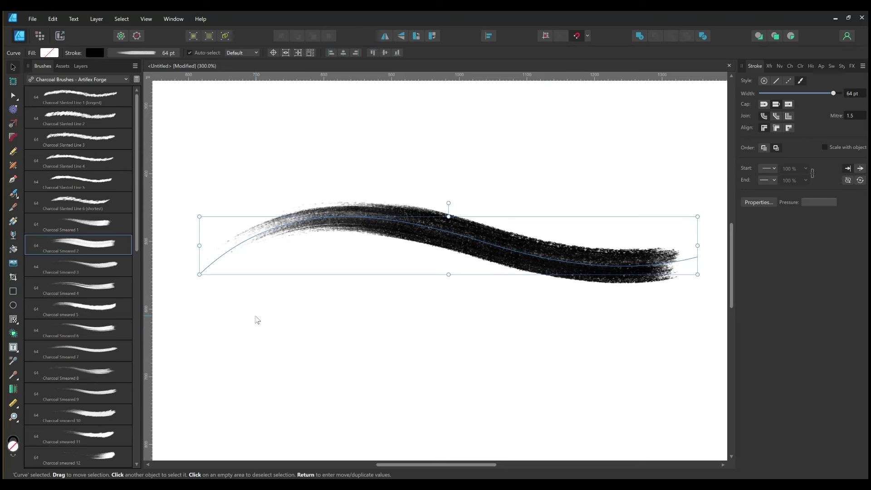
Step: Set the Charcoal Smeared 2 brush's Size Variance to 91% in its brush settings
{"action": "double_click", "coordinate": [103, 248]}
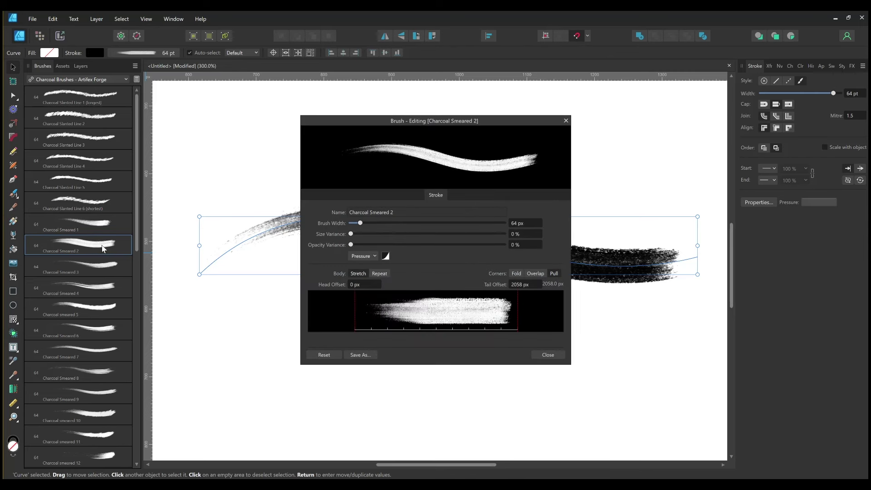
{"action": "left_click_drag", "start_coordinate": [351, 234], "coordinate": [490, 237]}
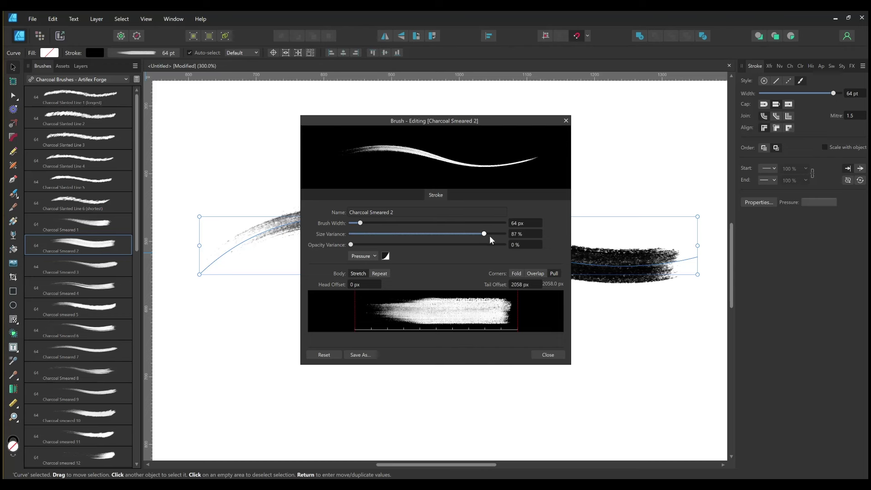
{"action": "left_click", "coordinate": [549, 356]}
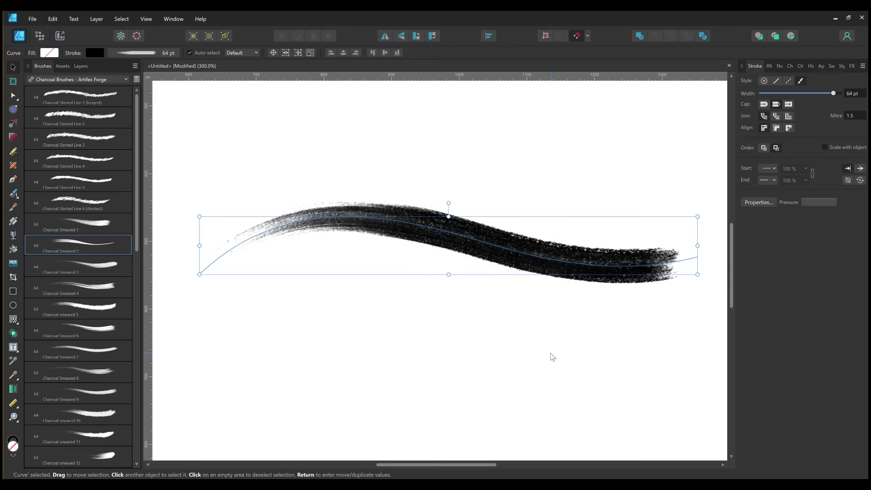
{"action": "left_click", "coordinate": [13, 165]}
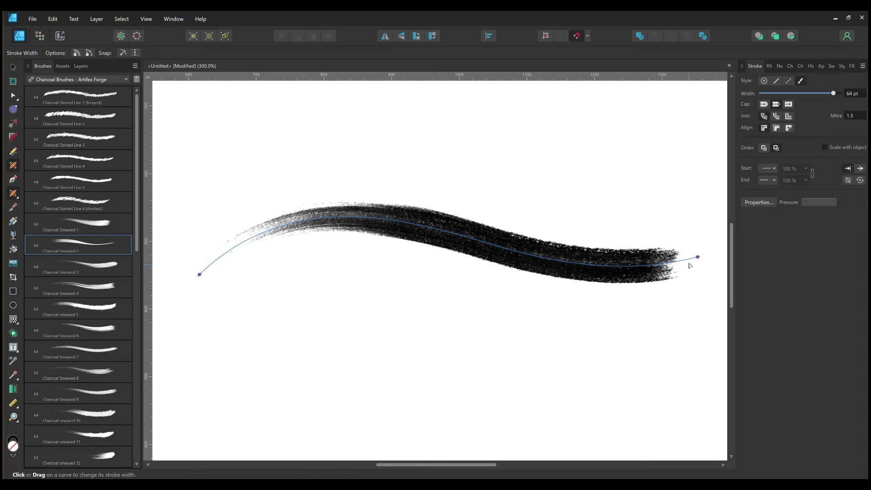
Step: Reshape the charcoal stroke's ends and middle width, then reset its pressure profile to even width
{"action": "left_click_drag", "start_coordinate": [698, 257], "coordinate": [682, 196]}
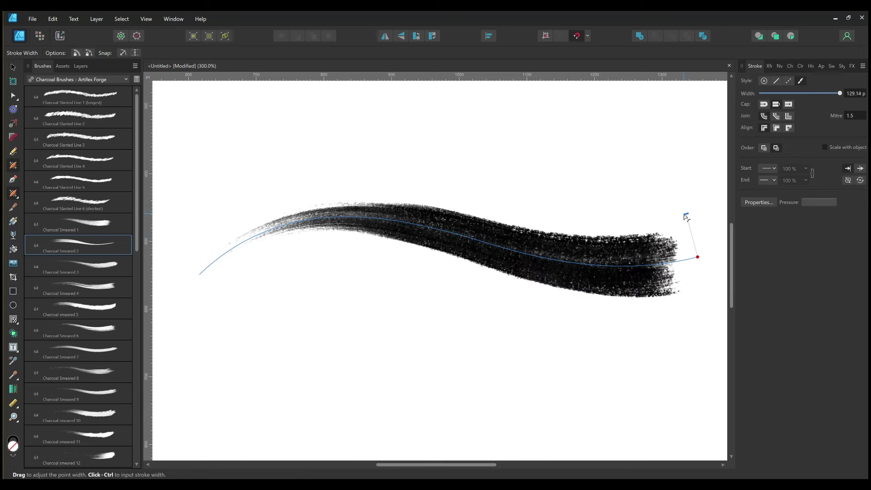
{"action": "left_click_drag", "start_coordinate": [682, 196], "coordinate": [690, 234]}
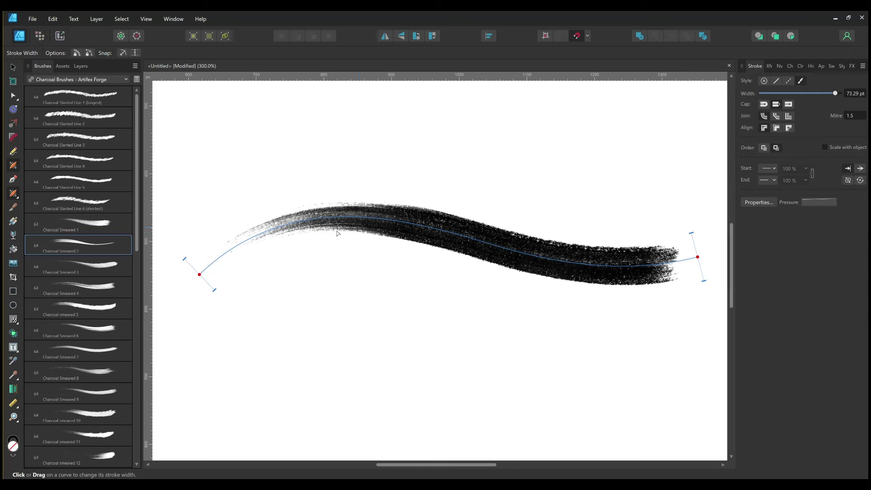
{"action": "left_click_drag", "start_coordinate": [214, 289], "coordinate": [217, 288]}
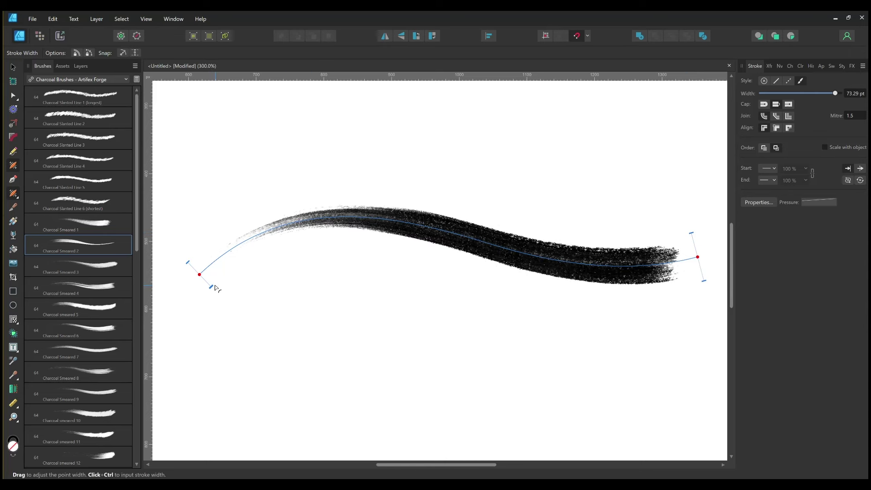
{"action": "left_click_drag", "start_coordinate": [408, 223], "coordinate": [412, 195]}
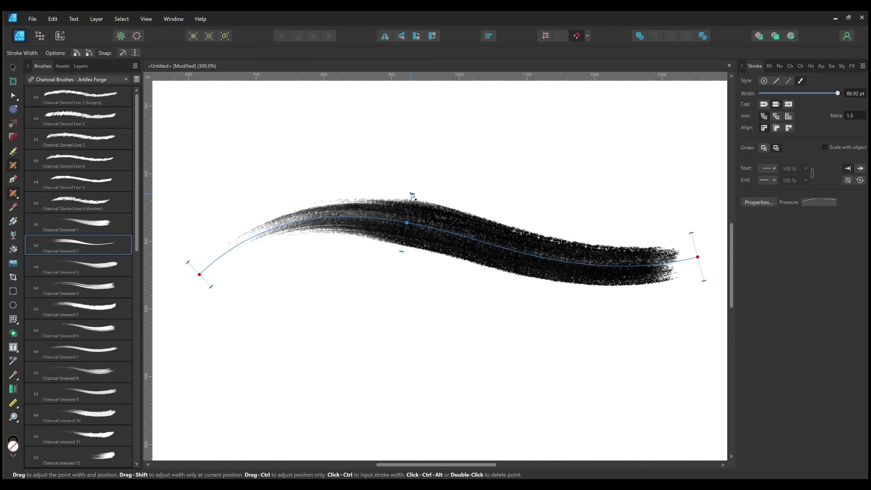
{"action": "left_click_drag", "start_coordinate": [691, 233], "coordinate": [694, 245]}
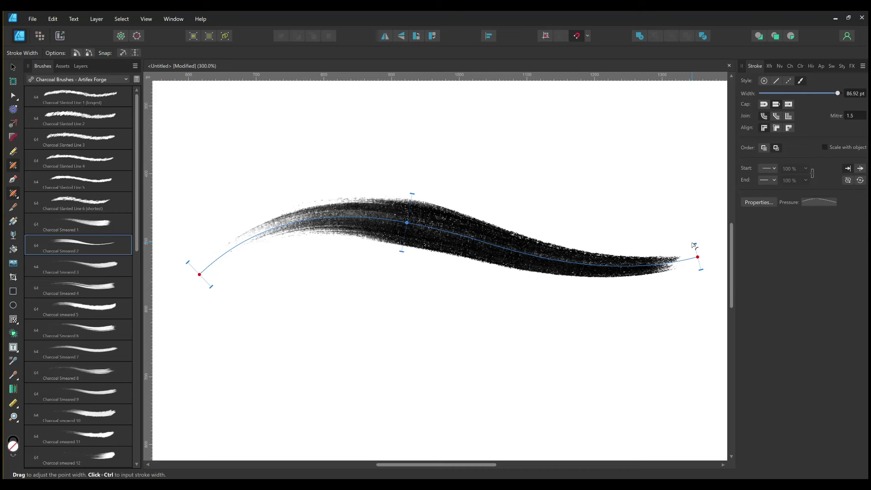
{"action": "key", "text": "ctrl+z"}
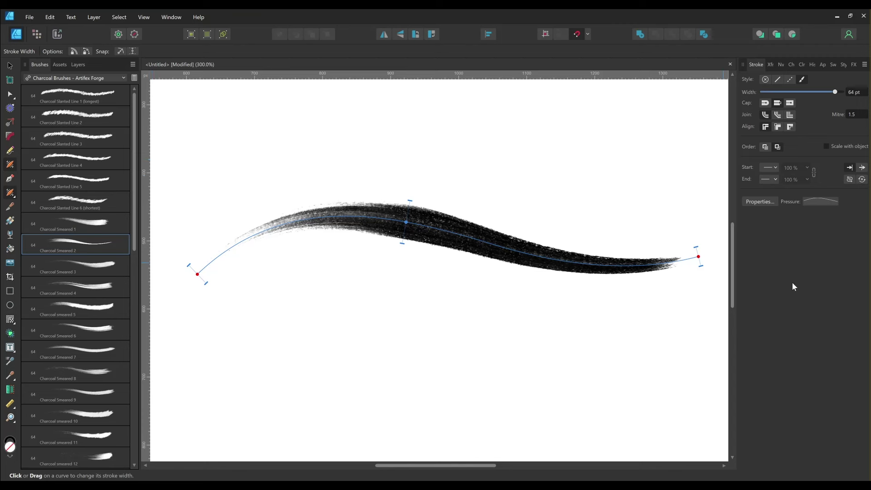
{"action": "left_click", "coordinate": [823, 204]}
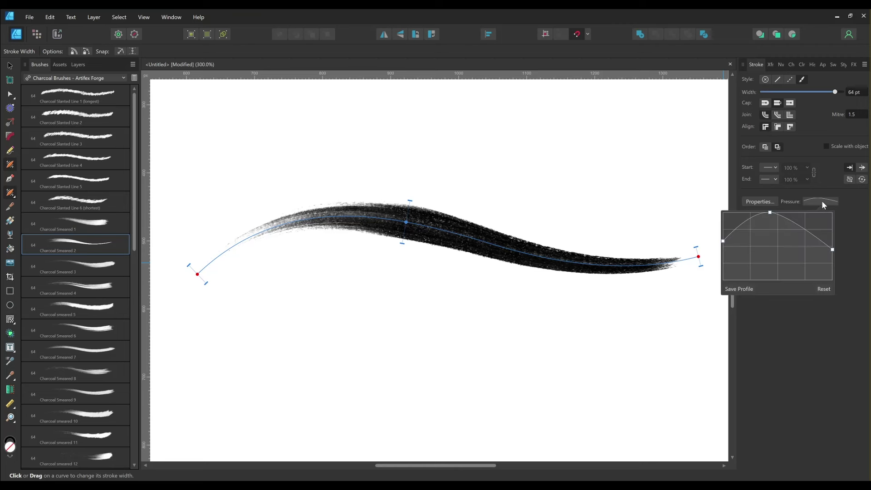
{"action": "left_click", "coordinate": [827, 287]}
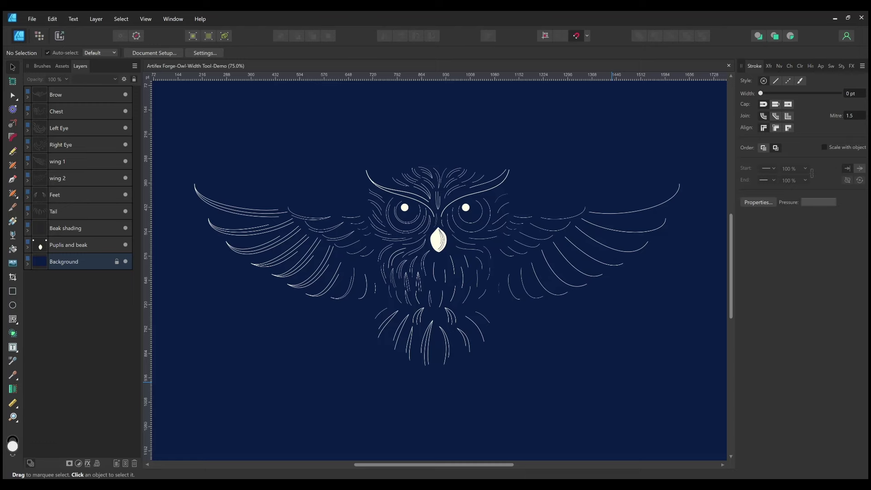
Step: Zoom into the owl's face and widen the left brow curve, thickening its inner end
{"action": "left_click", "coordinate": [14, 166]}
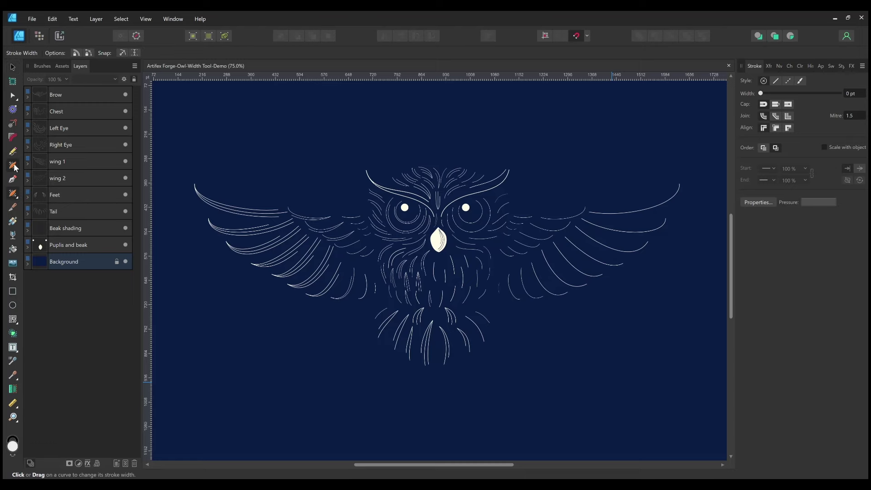
{"action": "scroll", "coordinate": [436, 268], "scroll_direction": "up", "scroll_amount": 1}
{"action": "scroll", "coordinate": [436, 267], "scroll_direction": "up", "scroll_amount": 3}
{"action": "left_click_drag", "start_coordinate": [400, 150], "coordinate": [452, 347]}
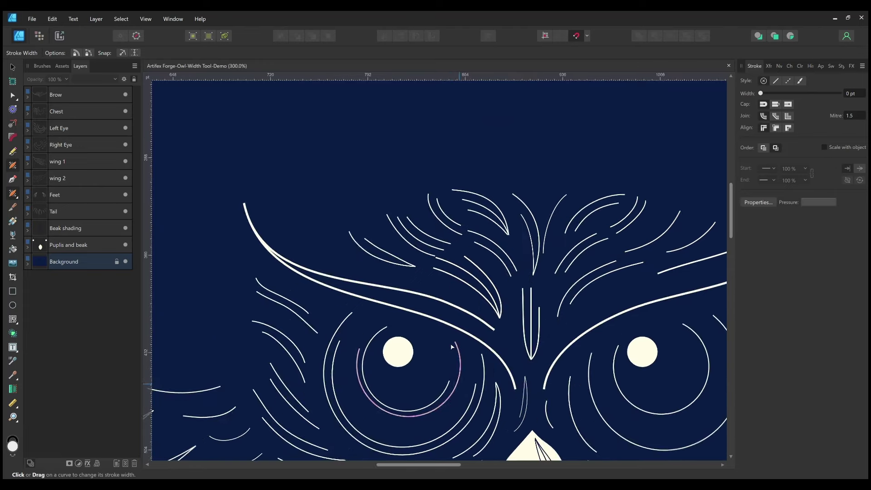
{"action": "scroll", "coordinate": [446, 219], "scroll_direction": "up", "scroll_amount": 1}
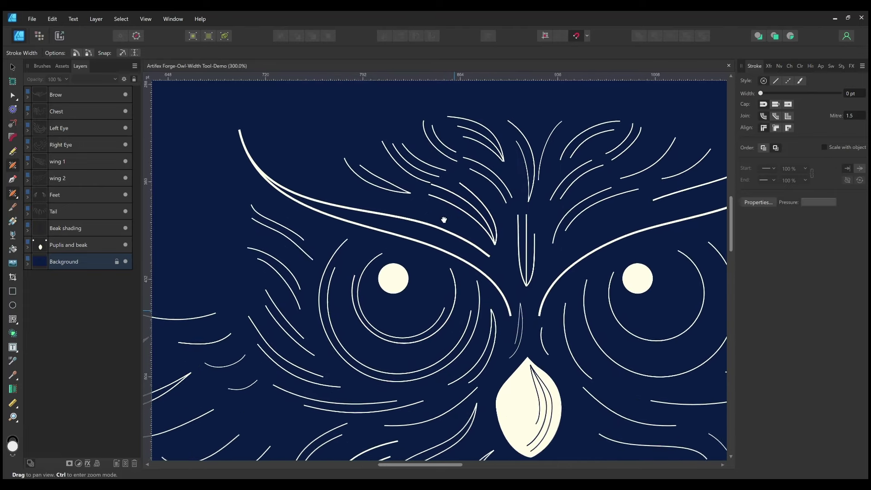
{"action": "left_click", "coordinate": [411, 236]}
{"action": "left_click_drag", "start_coordinate": [405, 234], "coordinate": [409, 230]}
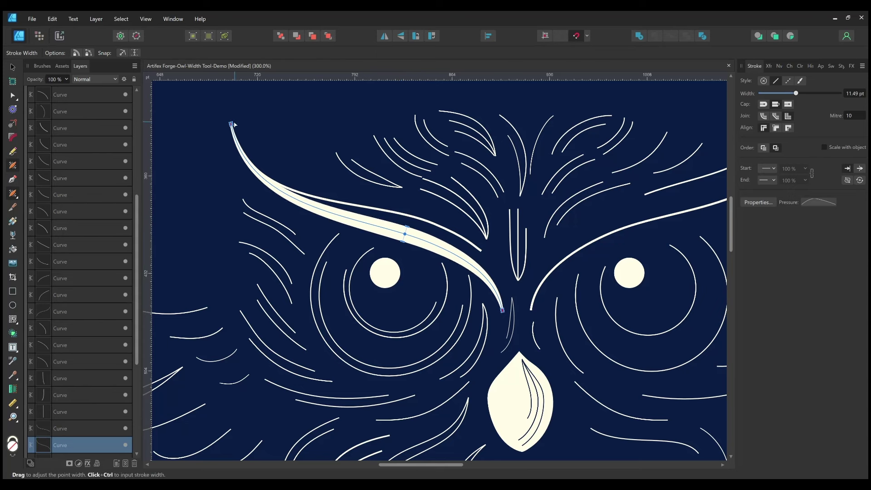
{"action": "mouse_move", "coordinate": [503, 310]}
{"action": "left_mouse_down"}
{"action": "mouse_move", "coordinate": [513, 308]}
{"action": "mouse_move", "coordinate": [497, 316]}
{"action": "left_mouse_up"}
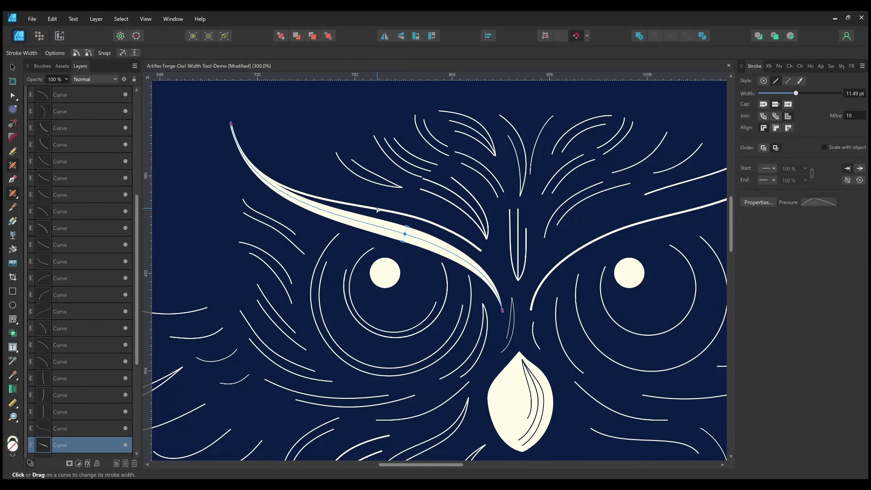
Step: Widen the thin curve above the left brow and refine both brow curves' widths
{"action": "left_click", "coordinate": [376, 210]}
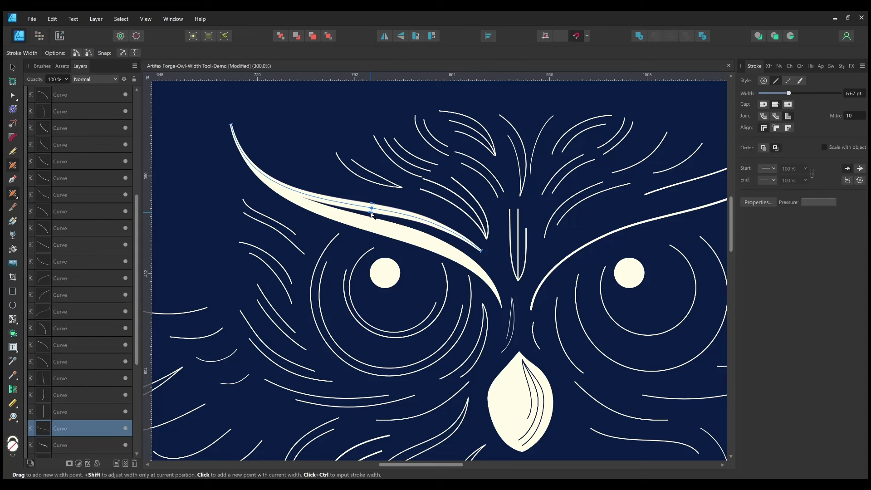
{"action": "left_click_drag", "start_coordinate": [371, 214], "coordinate": [325, 176]}
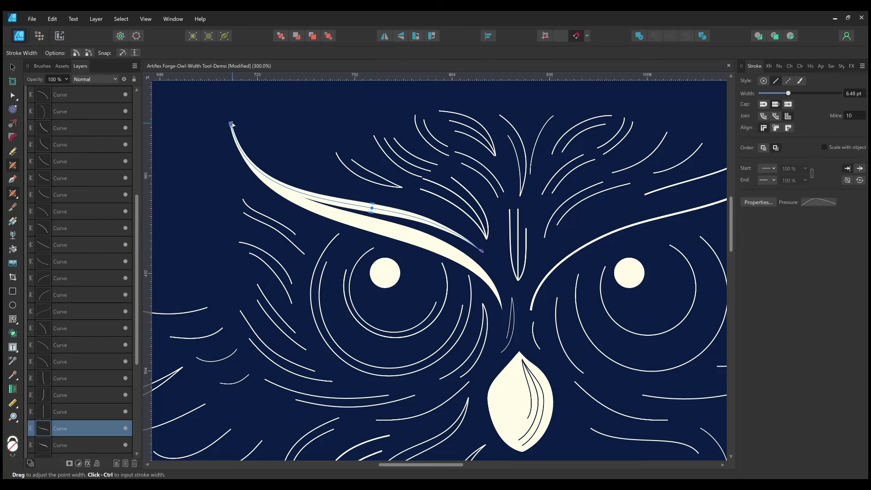
{"action": "left_click", "coordinate": [391, 230]}
{"action": "left_click_drag", "start_coordinate": [407, 228], "coordinate": [401, 229]}
{"action": "key", "text": "ctrl+z"}
{"action": "left_click_drag", "start_coordinate": [399, 232], "coordinate": [382, 230]}
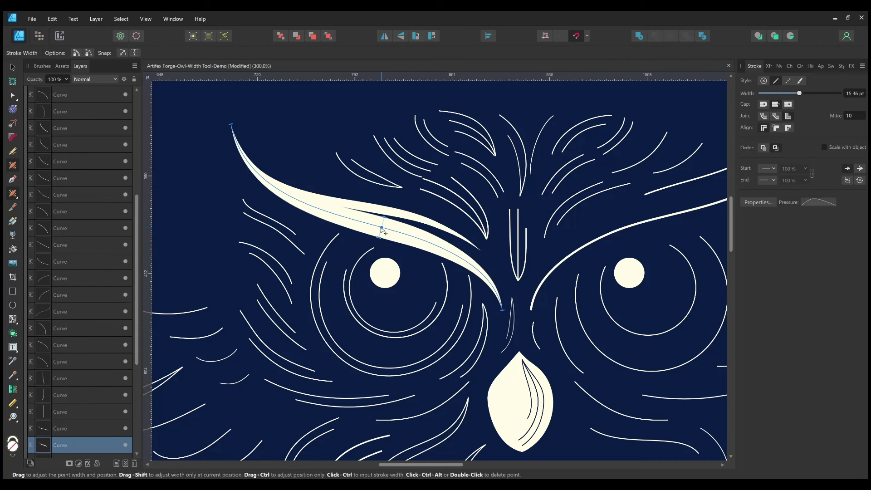
{"action": "left_click", "coordinate": [418, 221]}
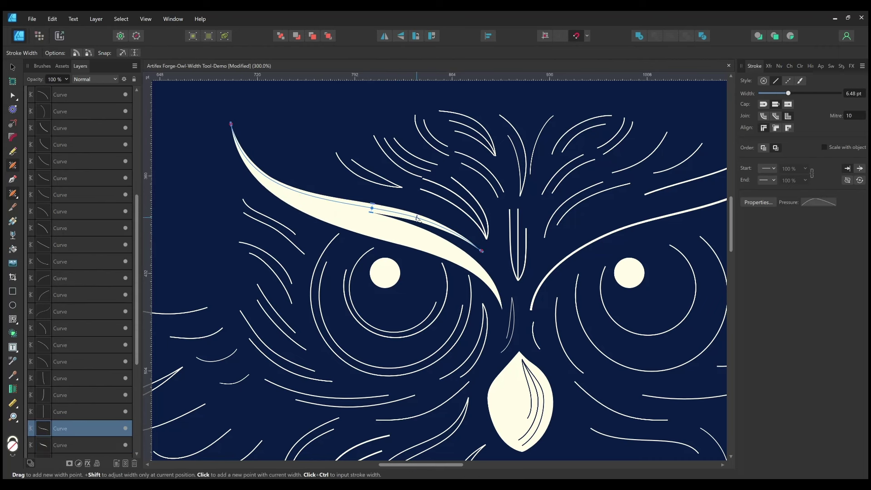
{"action": "left_click_drag", "start_coordinate": [373, 203], "coordinate": [374, 201]}
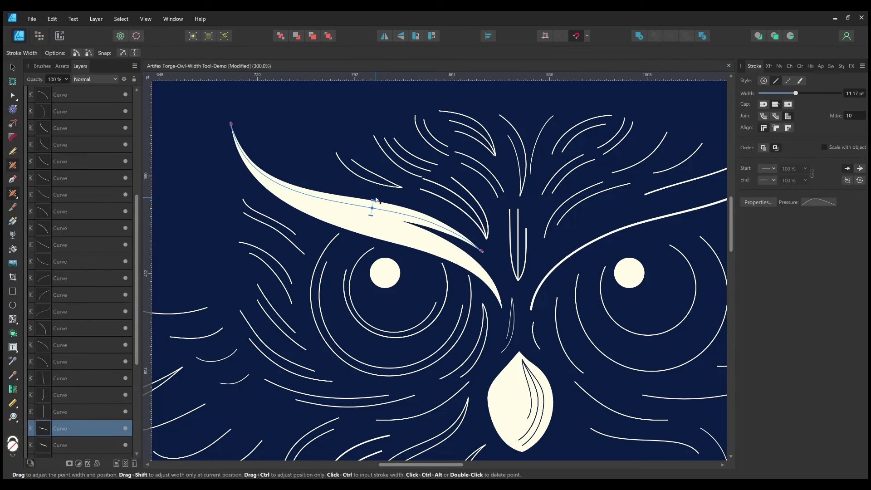
{"action": "left_click", "coordinate": [577, 227]}
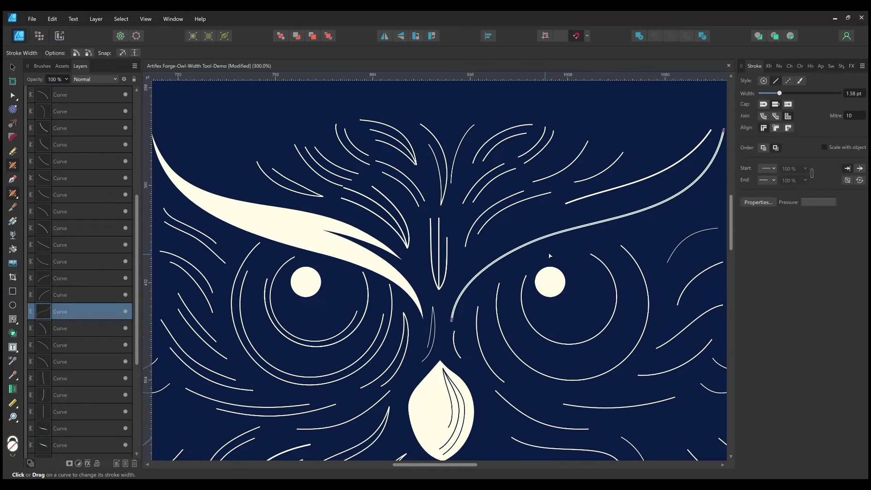
Step: Widen the right brow with pointed tapered ends and thicken the curve above it
{"action": "left_click_drag", "start_coordinate": [596, 223], "coordinate": [598, 227]}
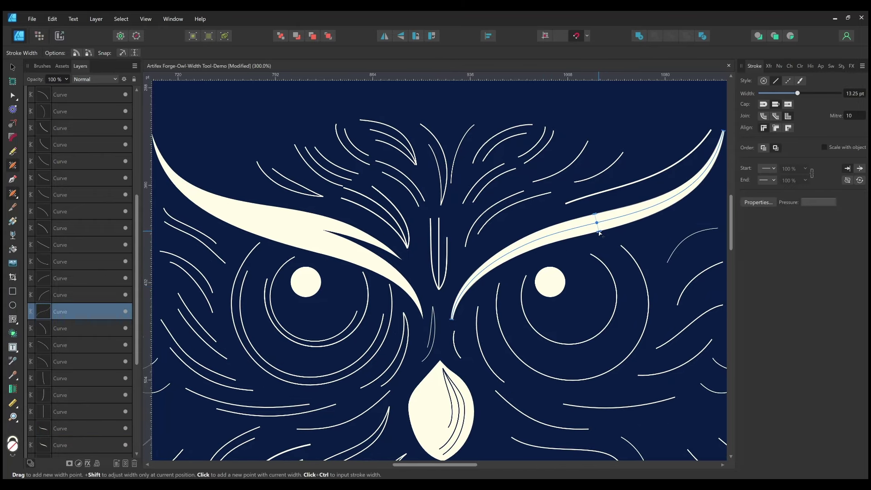
{"action": "left_click_drag", "start_coordinate": [460, 321], "coordinate": [453, 320]}
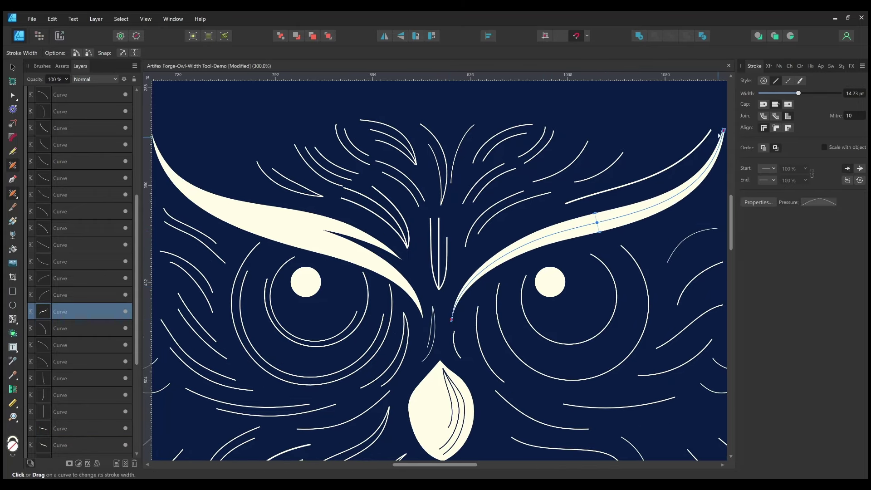
{"action": "left_click_drag", "start_coordinate": [726, 131], "coordinate": [730, 135]}
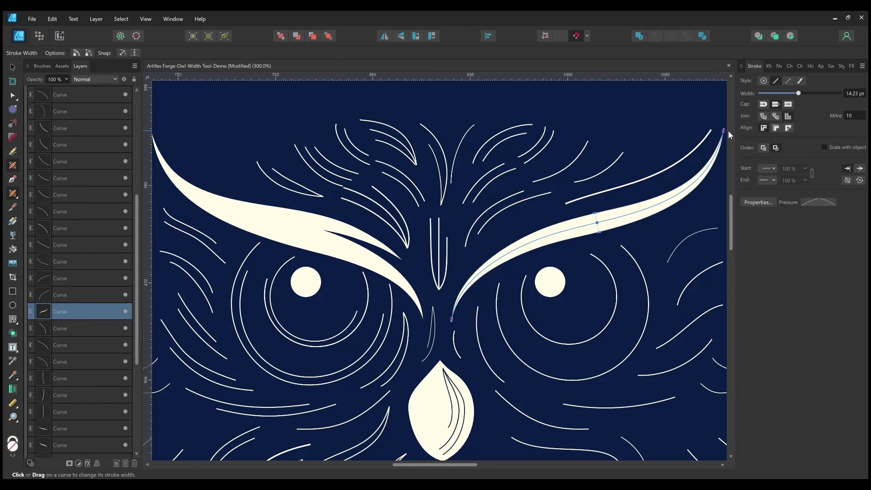
{"action": "left_click", "coordinate": [662, 172]}
{"action": "left_click_drag", "start_coordinate": [663, 171], "coordinate": [667, 172]}
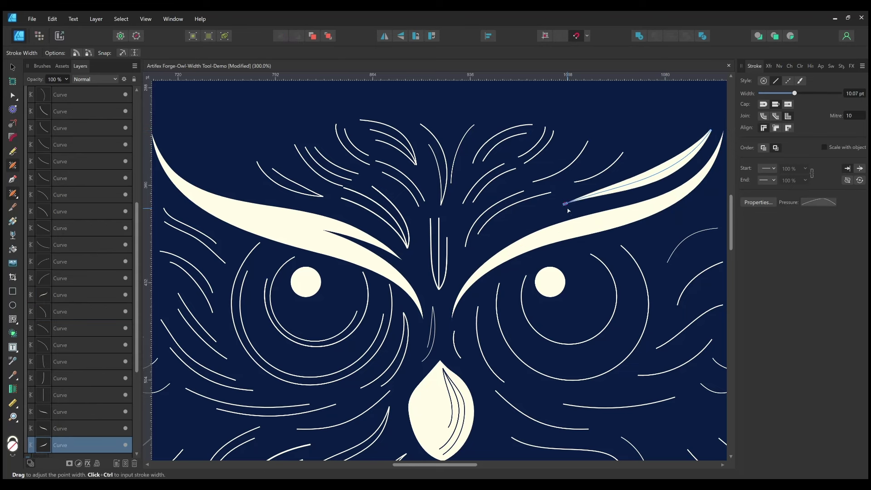
Step: Shift the right brow's thickest part toward its outer end and add a second wide point
{"action": "left_click", "coordinate": [598, 223]}
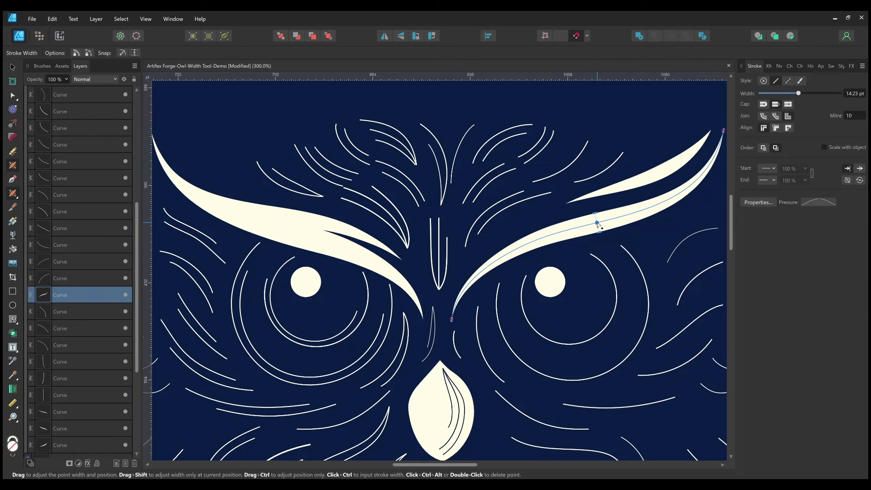
{"action": "left_click_drag", "start_coordinate": [598, 223], "coordinate": [635, 214]}
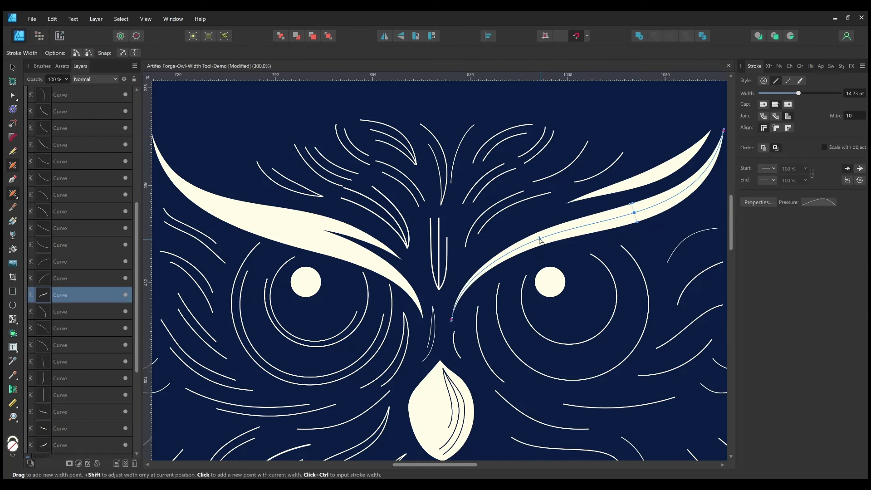
{"action": "left_click_drag", "start_coordinate": [541, 239], "coordinate": [546, 249]}
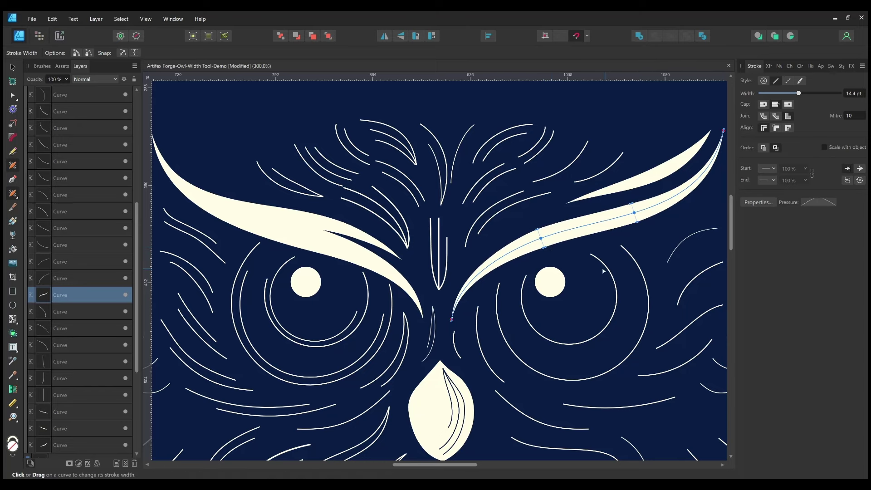
{"action": "scroll", "coordinate": [604, 271], "scroll_direction": "down", "scroll_amount": 1}
{"action": "scroll", "coordinate": [590, 258], "scroll_direction": "right", "scroll_amount": 1}
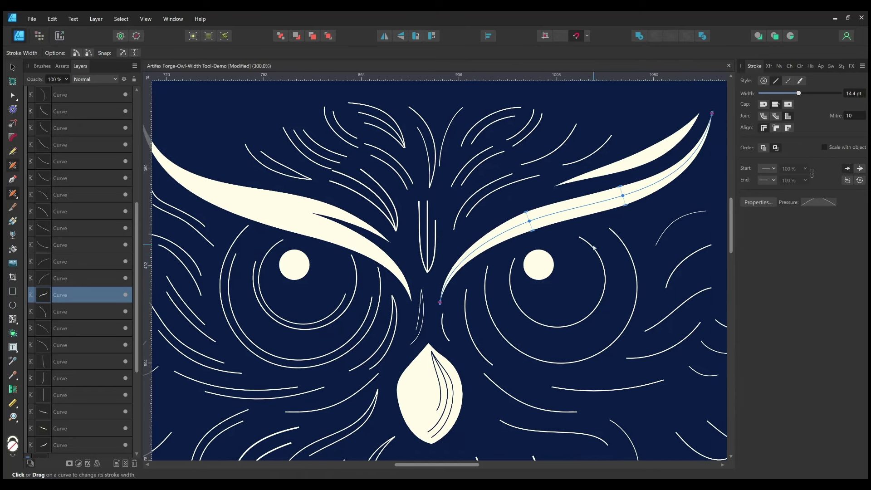
{"action": "left_click", "coordinate": [593, 249]}
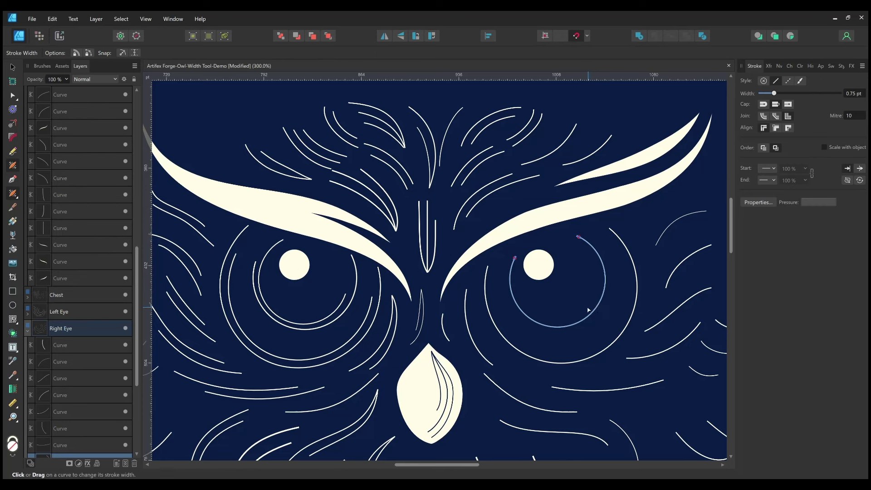
Step: Swell the right eye's inner and outer arcs into crescents and taper the curve beside them
{"action": "left_click_drag", "start_coordinate": [585, 323], "coordinate": [581, 314]}
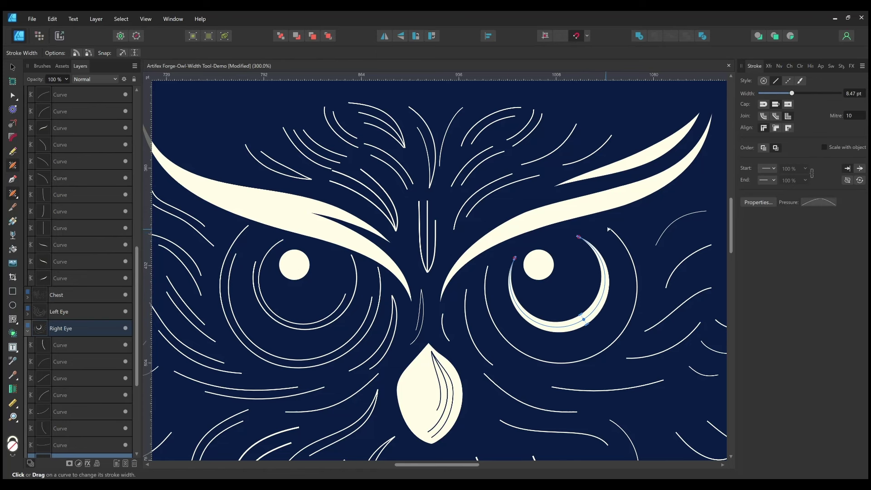
{"action": "left_click_drag", "start_coordinate": [607, 352], "coordinate": [617, 345]}
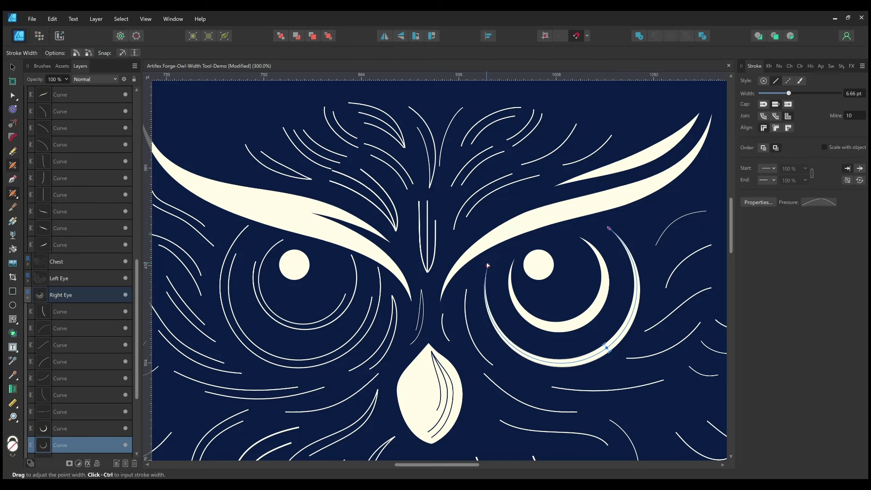
{"action": "left_click_drag", "start_coordinate": [661, 261], "coordinate": [575, 272]}
{"action": "left_click_drag", "start_coordinate": [590, 233], "coordinate": [617, 261]}
Step: Widen the side feather curves next to the right eye into tapers
{"action": "left_click", "coordinate": [626, 255]}
{"action": "left_click", "coordinate": [604, 311]}
{"action": "mouse_move", "coordinate": [604, 312]}
{"action": "left_mouse_down"}
{"action": "mouse_move", "coordinate": [603, 336]}
{"action": "mouse_move", "coordinate": [593, 311]}
{"action": "left_mouse_up"}
{"action": "left_click_drag", "start_coordinate": [555, 342], "coordinate": [564, 305]}
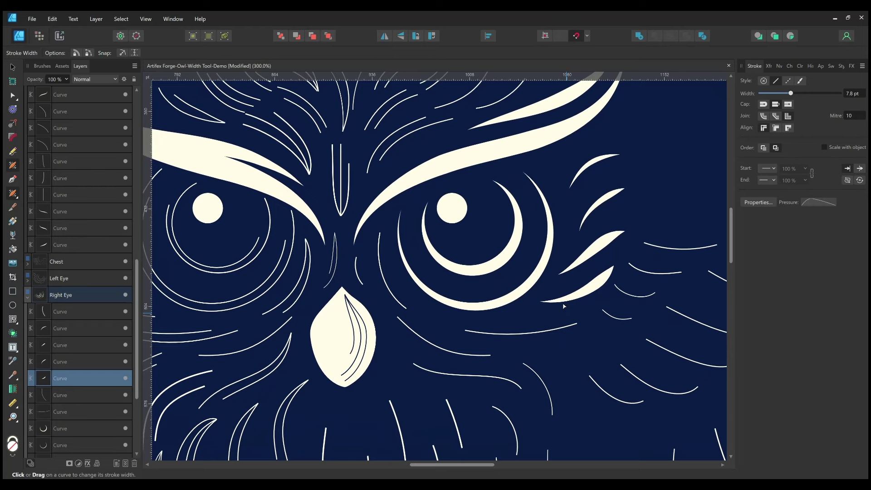
{"action": "left_click_drag", "start_coordinate": [381, 270], "coordinate": [387, 270]}
Step: Widen and taper the curves under the right eye and the small feather further right
{"action": "left_click_drag", "start_coordinate": [529, 334], "coordinate": [530, 325]}
{"action": "left_click_drag", "start_coordinate": [445, 347], "coordinate": [389, 296]}
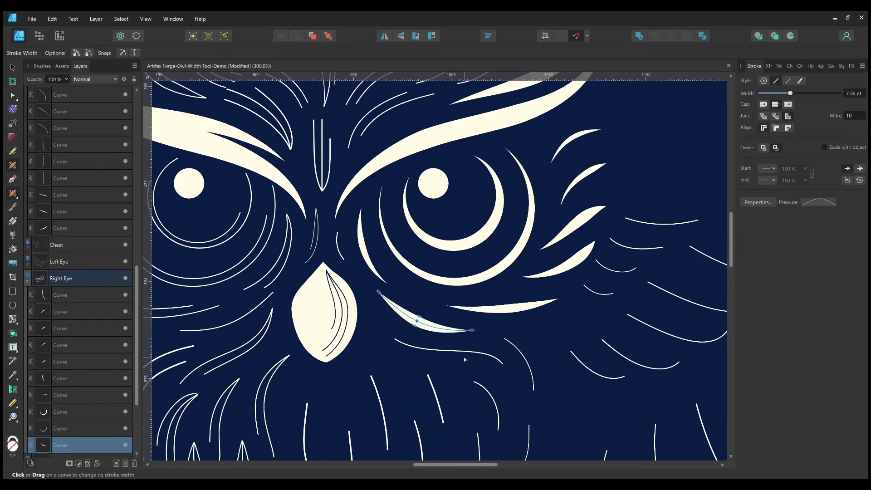
{"action": "left_click_drag", "start_coordinate": [453, 350], "coordinate": [447, 352]}
{"action": "left_click_drag", "start_coordinate": [529, 363], "coordinate": [526, 357]}
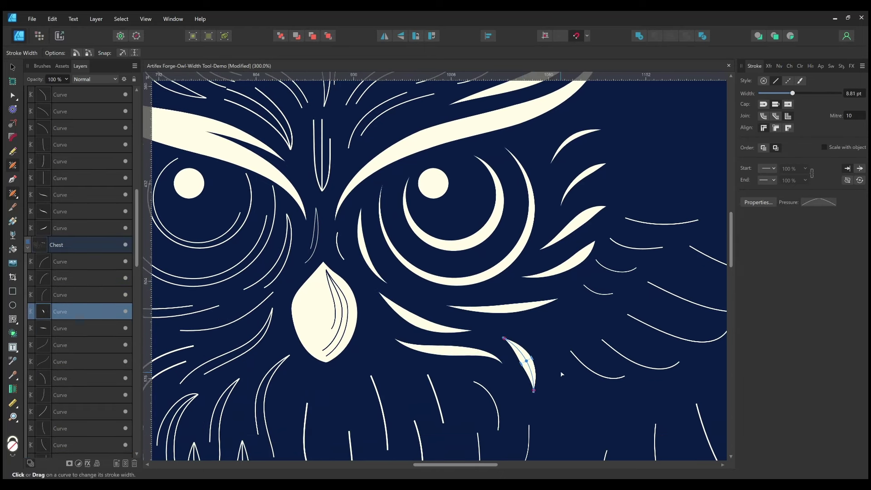
{"action": "scroll", "coordinate": [519, 367], "scroll_direction": "down", "scroll_amount": 3}
{"action": "scroll", "coordinate": [519, 367], "scroll_direction": "right", "scroll_amount": 5}
Step: Widen the upper wing feather curves, including the long top curve, into tapered strokes
{"action": "mouse_move", "coordinate": [527, 250]}
{"action": "left_mouse_down"}
{"action": "mouse_move", "coordinate": [576, 241]}
{"action": "mouse_move", "coordinate": [564, 222]}
{"action": "left_mouse_up"}
{"action": "mouse_move", "coordinate": [518, 263]}
{"action": "left_mouse_down"}
{"action": "mouse_move", "coordinate": [481, 282]}
{"action": "mouse_move", "coordinate": [470, 300]}
{"action": "left_mouse_up"}
{"action": "left_click_drag", "start_coordinate": [435, 323], "coordinate": [404, 345]}
{"action": "scroll", "coordinate": [454, 318], "scroll_direction": "right", "scroll_amount": 5}
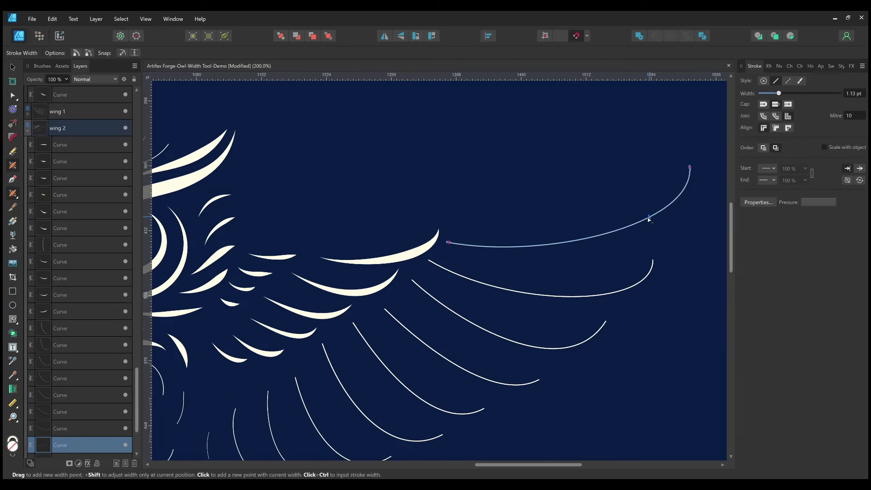
{"action": "left_click_drag", "start_coordinate": [648, 219], "coordinate": [693, 169]}
{"action": "left_click_drag", "start_coordinate": [613, 289], "coordinate": [612, 286]}
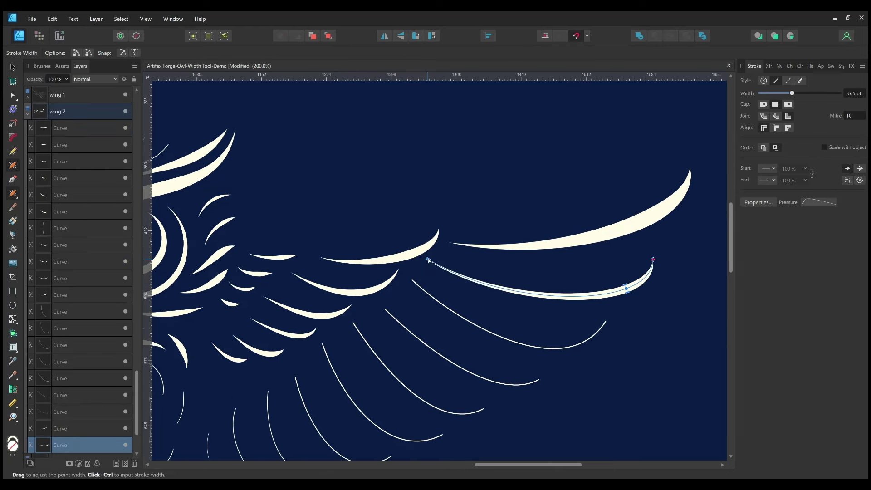
{"action": "left_click_drag", "start_coordinate": [607, 321], "coordinate": [608, 321]}
Step: Widen the lower and left-hand wing curves into tapered strokes, then view the whole owl
{"action": "scroll", "coordinate": [608, 320], "scroll_direction": "down", "scroll_amount": 4}
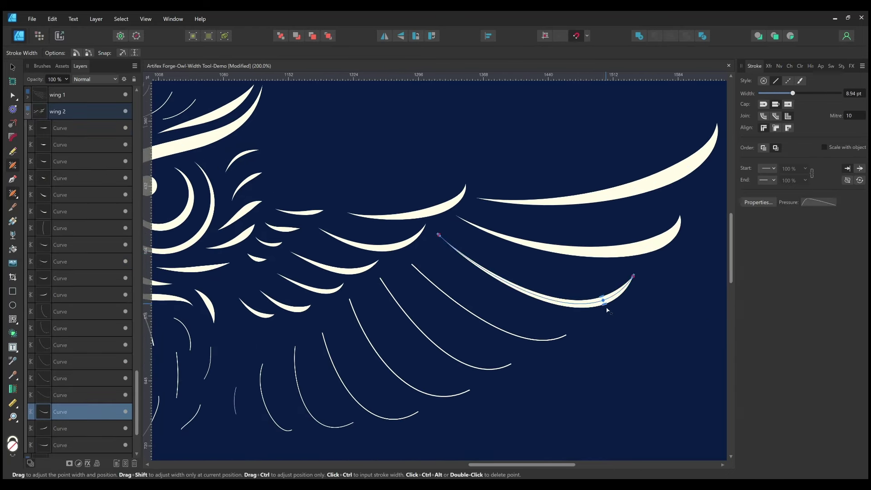
{"action": "scroll", "coordinate": [529, 285], "scroll_direction": "left", "scroll_amount": 1}
{"action": "left_click", "coordinate": [530, 284]}
{"action": "left_click_drag", "start_coordinate": [530, 284], "coordinate": [530, 334]}
{"action": "scroll", "coordinate": [529, 284], "scroll_direction": "left", "scroll_amount": 2}
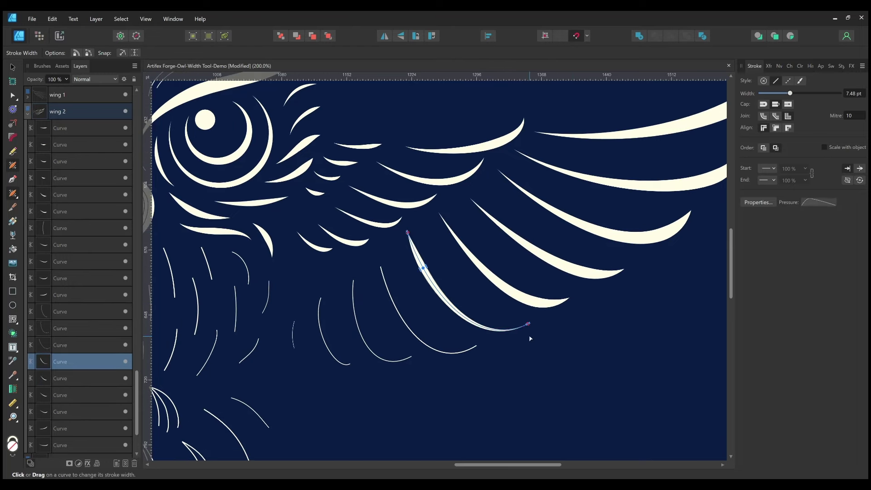
{"action": "left_click_drag", "start_coordinate": [382, 267], "coordinate": [389, 265]}
{"action": "left_click_drag", "start_coordinate": [353, 311], "coordinate": [329, 320]}
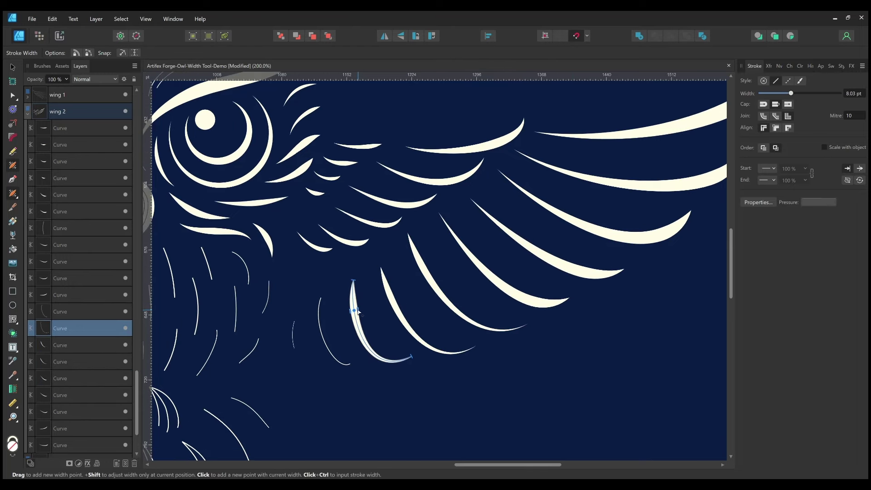
{"action": "left_click", "coordinate": [350, 364]}
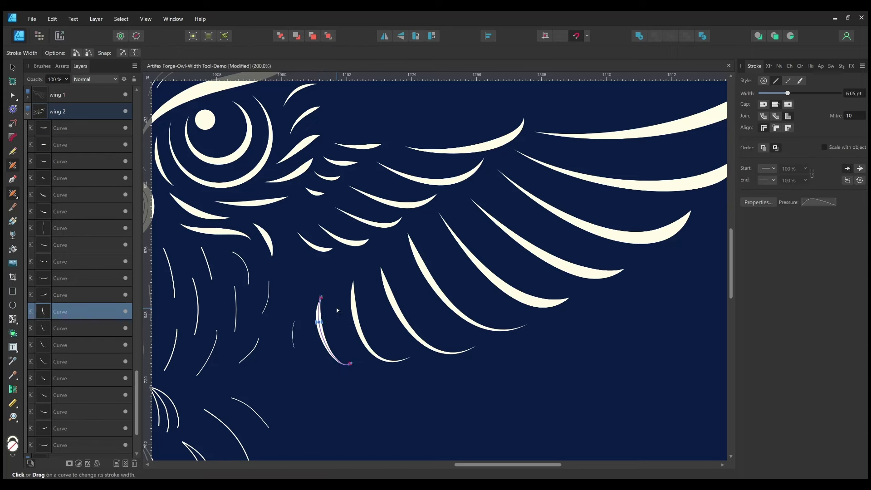
{"action": "left_click", "coordinate": [294, 324]}
{"action": "key", "text": "ctrl+1"}
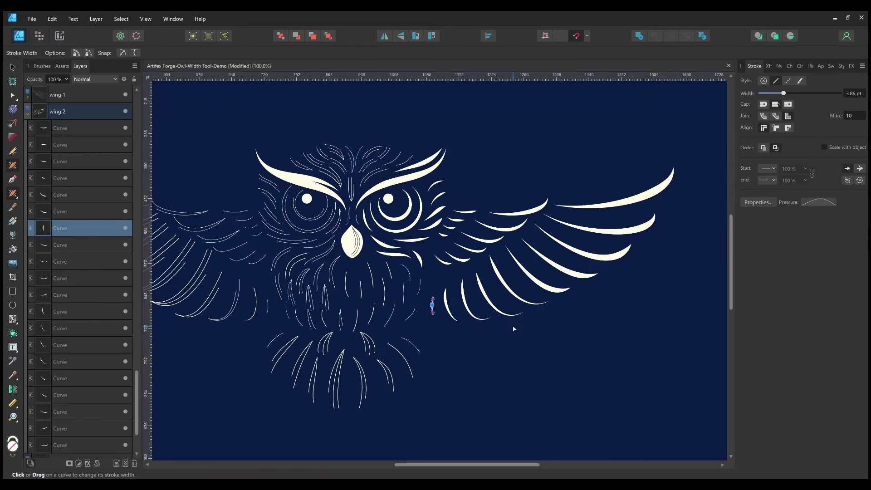
Step: Widen the first thin chest curves below the beak into tapered feathers
{"action": "scroll", "coordinate": [514, 329], "scroll_direction": "up", "scroll_amount": 1}
{"action": "left_click", "coordinate": [393, 304]}
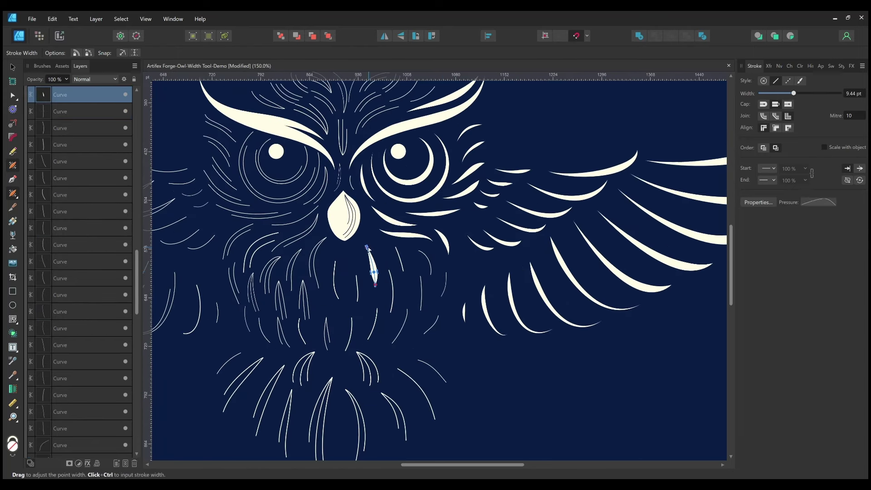
{"action": "left_click_drag", "start_coordinate": [393, 304], "coordinate": [394, 270]}
{"action": "left_click", "coordinate": [399, 260]}
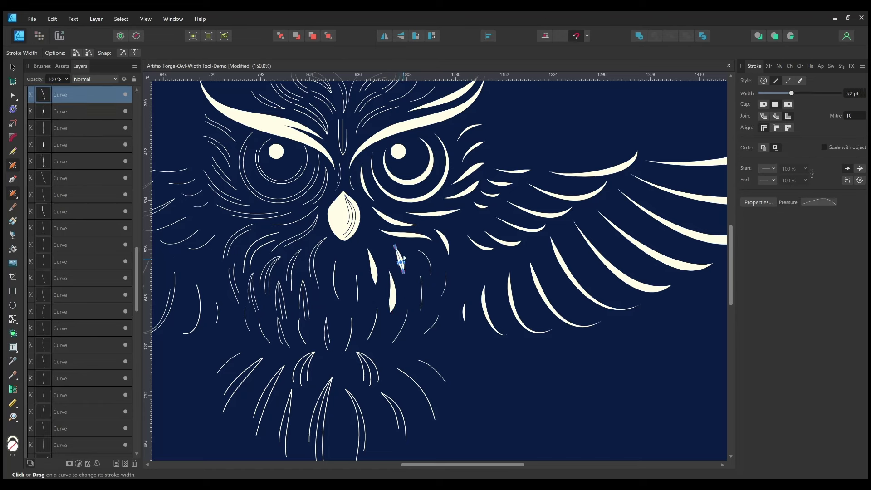
{"action": "left_click", "coordinate": [422, 301]}
{"action": "mouse_move", "coordinate": [425, 262]}
{"action": "left_mouse_down"}
{"action": "mouse_move", "coordinate": [445, 300]}
{"action": "mouse_move", "coordinate": [428, 320]}
{"action": "left_mouse_up"}
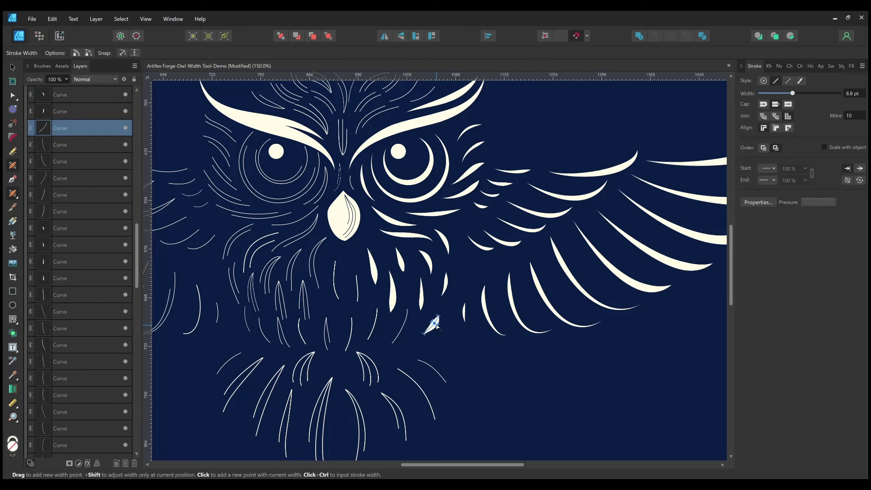
{"action": "left_click", "coordinate": [403, 319]}
{"action": "left_click_drag", "start_coordinate": [376, 321], "coordinate": [363, 337]}
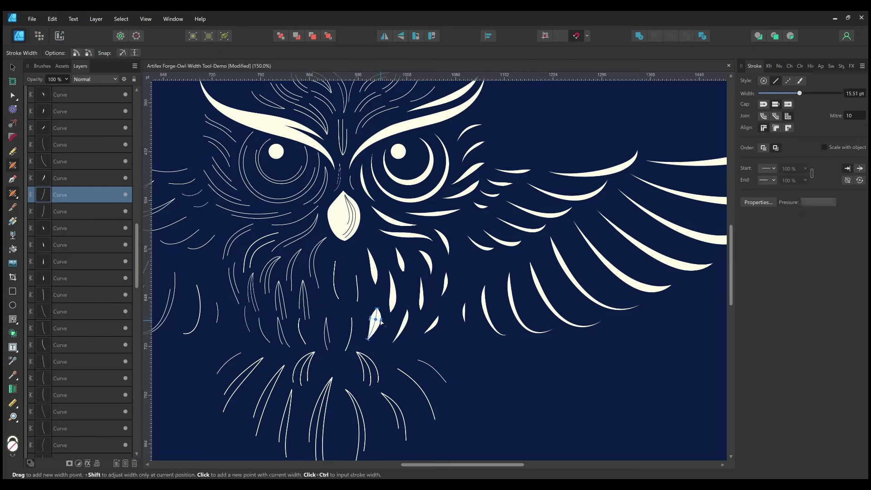
Step: Thicken and taper five more chest curves into feather shapes
{"action": "left_click_drag", "start_coordinate": [358, 295], "coordinate": [357, 297]}
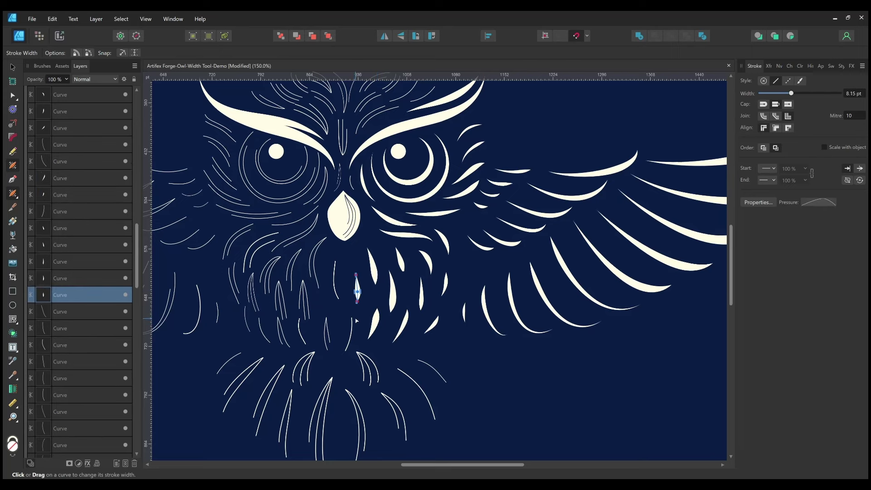
{"action": "left_click_drag", "start_coordinate": [354, 334], "coordinate": [350, 340]}
{"action": "left_click_drag", "start_coordinate": [408, 299], "coordinate": [419, 304]}
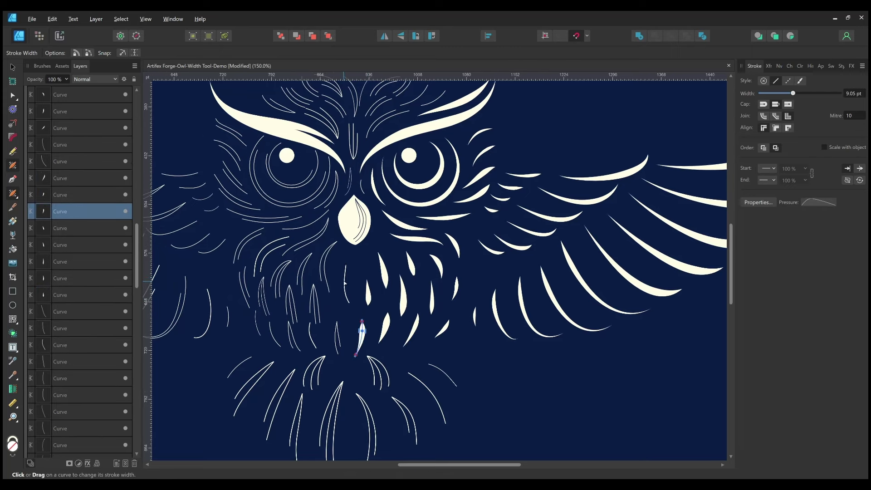
{"action": "left_click_drag", "start_coordinate": [346, 279], "coordinate": [343, 286]}
{"action": "mouse_move", "coordinate": [436, 306]}
{"action": "left_mouse_down"}
{"action": "mouse_move", "coordinate": [439, 299]}
{"action": "mouse_move", "coordinate": [448, 307]}
{"action": "left_mouse_up"}
{"action": "left_click", "coordinate": [421, 257]}
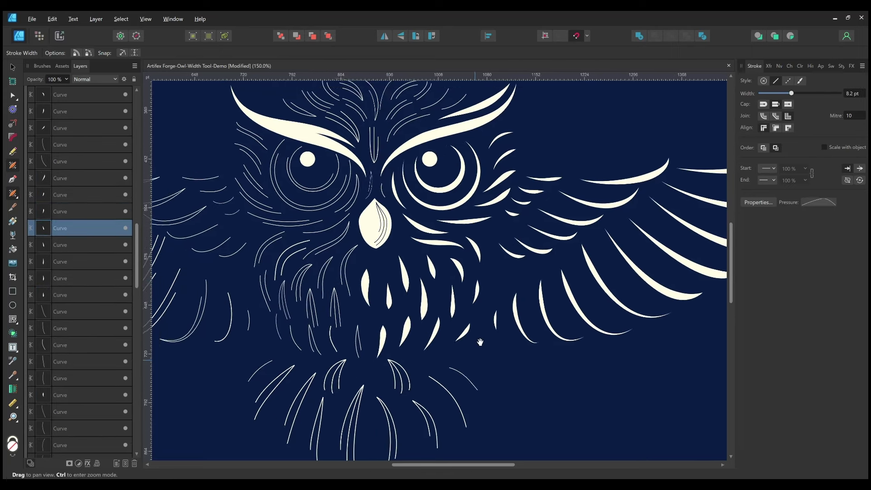
Step: Thicken the lower chest curve into a feather and pick its neighbours
{"action": "left_click_drag", "start_coordinate": [338, 268], "coordinate": [390, 266]}
{"action": "left_click", "coordinate": [389, 331]}
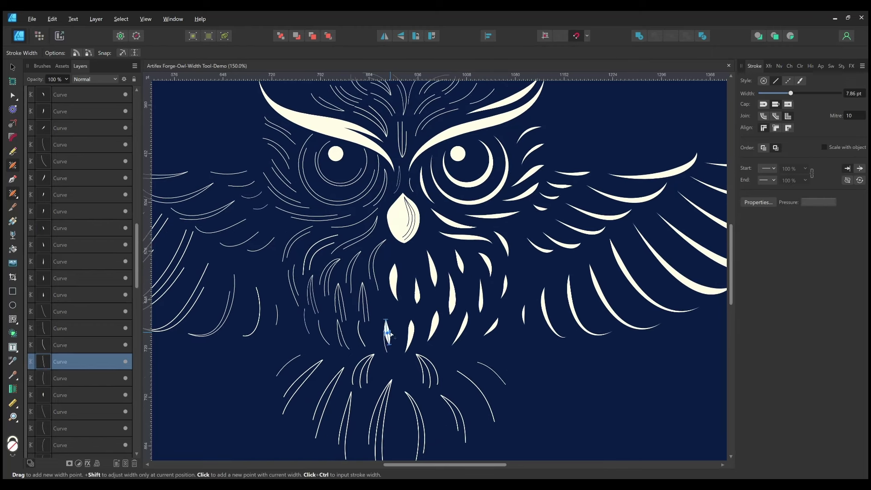
{"action": "left_click_drag", "start_coordinate": [387, 334], "coordinate": [386, 324]}
{"action": "left_click", "coordinate": [389, 345]}
{"action": "left_click", "coordinate": [359, 337]}
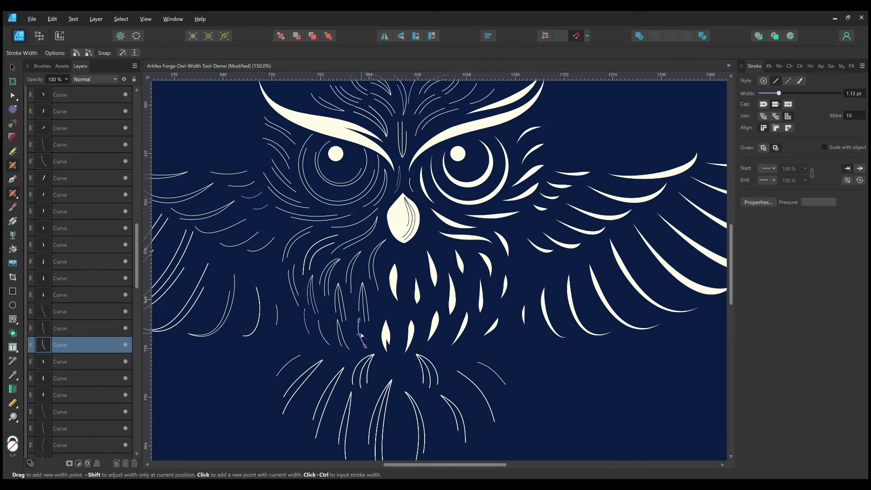
{"action": "left_click", "coordinate": [360, 307]}
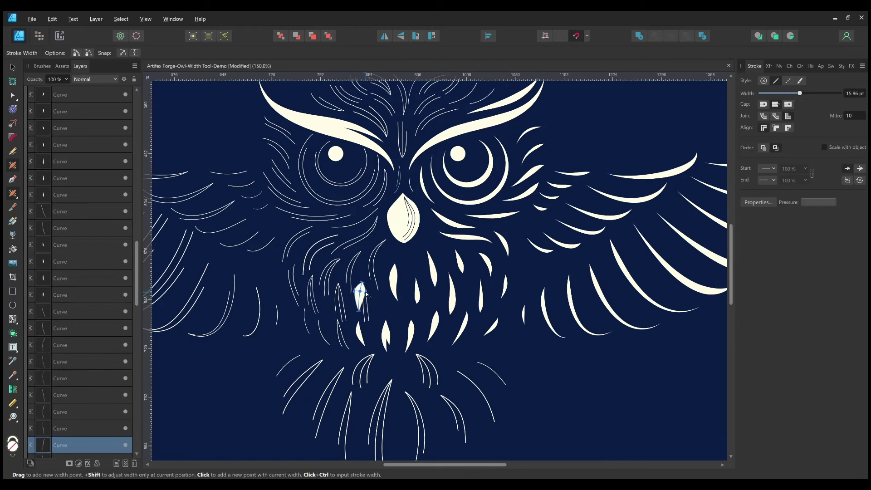
Step: Widen the remaining curves toward the chest's left into feathers
{"action": "left_click_drag", "start_coordinate": [366, 294], "coordinate": [366, 284]}
{"action": "left_click", "coordinate": [369, 300]}
{"action": "left_click", "coordinate": [375, 272]}
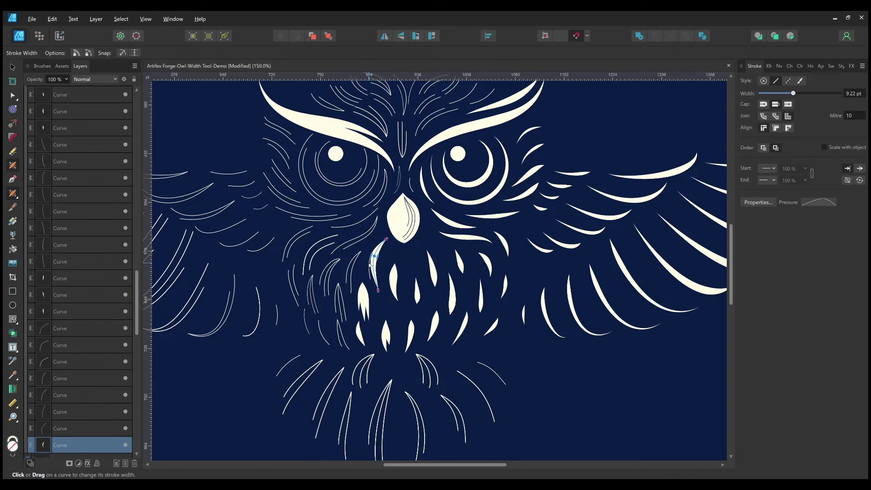
{"action": "scroll", "coordinate": [342, 253], "scroll_direction": "up", "scroll_amount": 1}
{"action": "left_click_drag", "start_coordinate": [384, 254], "coordinate": [370, 283]}
{"action": "scroll", "coordinate": [381, 268], "scroll_direction": "up", "scroll_amount": 1}
{"action": "scroll", "coordinate": [370, 283], "scroll_direction": "up", "scroll_amount": 2}
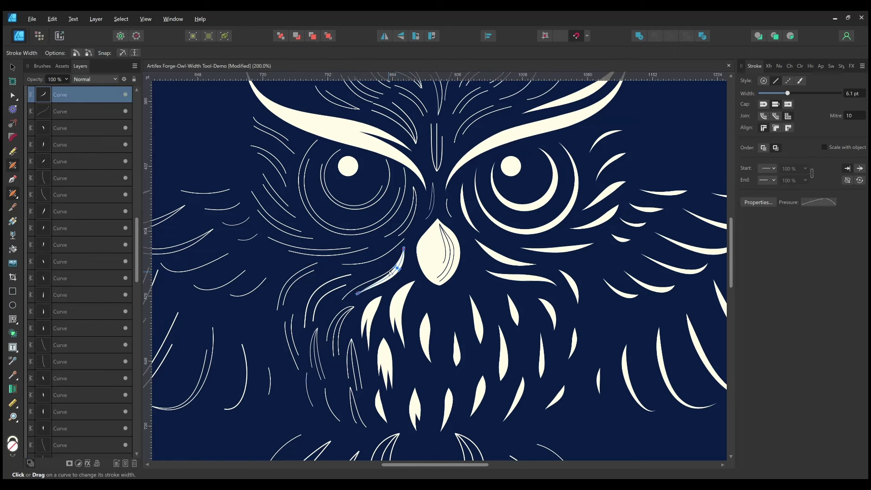
Step: Widen the central chest curves and a lower chest curve into feathers
{"action": "left_click", "coordinate": [394, 263]}
{"action": "mouse_move", "coordinate": [396, 263]}
{"action": "left_mouse_down"}
{"action": "mouse_move", "coordinate": [413, 267]}
{"action": "mouse_move", "coordinate": [413, 253]}
{"action": "left_mouse_up"}
{"action": "scroll", "coordinate": [413, 267], "scroll_direction": "left", "scroll_amount": 2}
{"action": "left_click", "coordinate": [411, 251]}
{"action": "scroll", "coordinate": [413, 254], "scroll_direction": "down", "scroll_amount": 3}
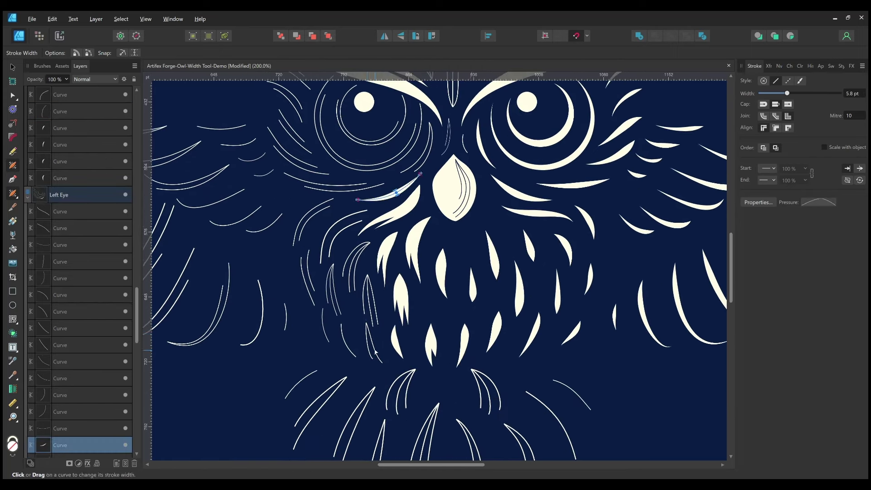
{"action": "left_click", "coordinate": [371, 350]}
{"action": "mouse_move", "coordinate": [373, 358]}
{"action": "left_mouse_down"}
{"action": "mouse_move", "coordinate": [380, 352]}
{"action": "mouse_move", "coordinate": [384, 361]}
{"action": "left_mouse_up"}
Step: Thicken the thin feather curves on the chest's left side into tapers
{"action": "left_click", "coordinate": [331, 344]}
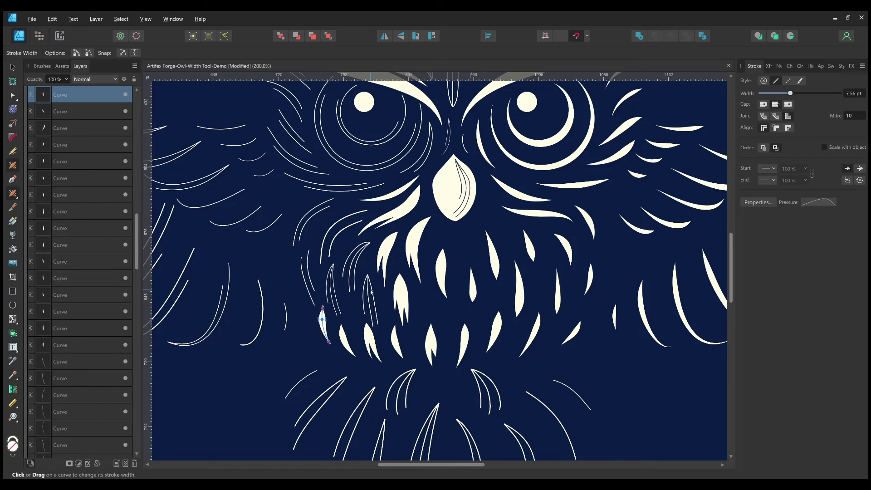
{"action": "left_click", "coordinate": [371, 292]}
{"action": "left_click_drag", "start_coordinate": [370, 295], "coordinate": [370, 333]}
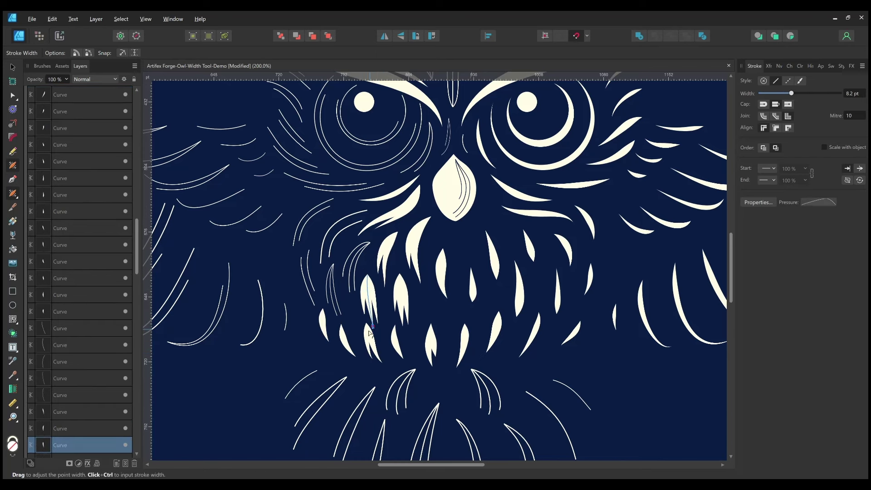
{"action": "left_click", "coordinate": [328, 287]}
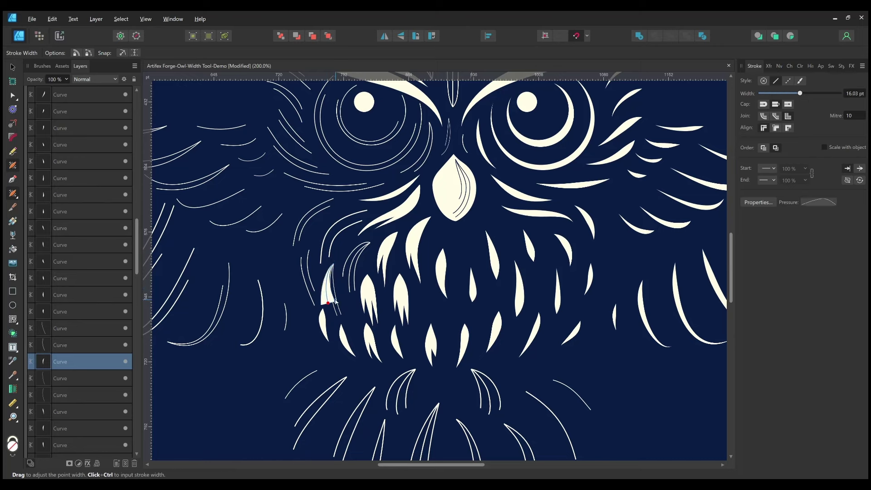
{"action": "left_click_drag", "start_coordinate": [337, 290], "coordinate": [331, 291]}
{"action": "scroll", "coordinate": [333, 289], "scroll_direction": "up", "scroll_amount": 2}
{"action": "left_click", "coordinate": [318, 278]}
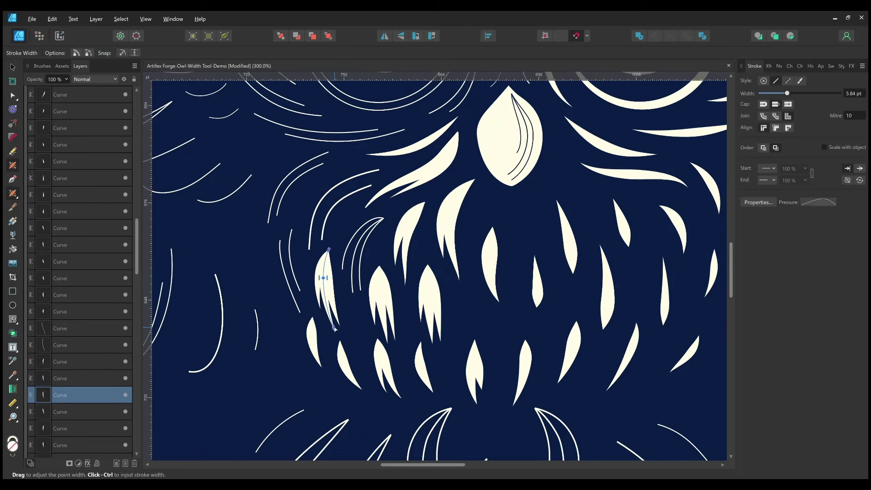
{"action": "scroll", "coordinate": [317, 278], "scroll_direction": "up", "scroll_amount": 3}
{"action": "left_click_drag", "start_coordinate": [358, 279], "coordinate": [370, 271]}
Step: Widen the long lower feather curve and a higher feather curve on the left chest
{"action": "left_click", "coordinate": [358, 280]}
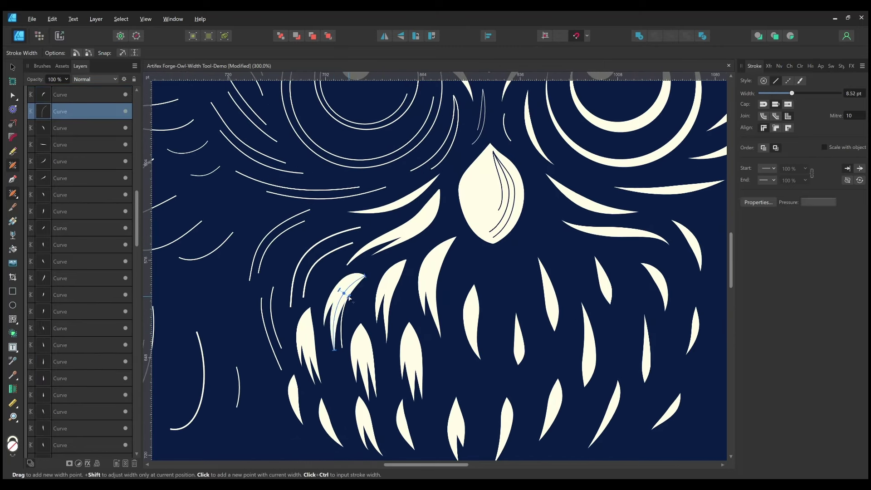
{"action": "left_click", "coordinate": [345, 318]}
{"action": "left_click_drag", "start_coordinate": [357, 284], "coordinate": [349, 351]}
{"action": "scroll", "coordinate": [349, 351], "scroll_direction": "down", "scroll_amount": 1}
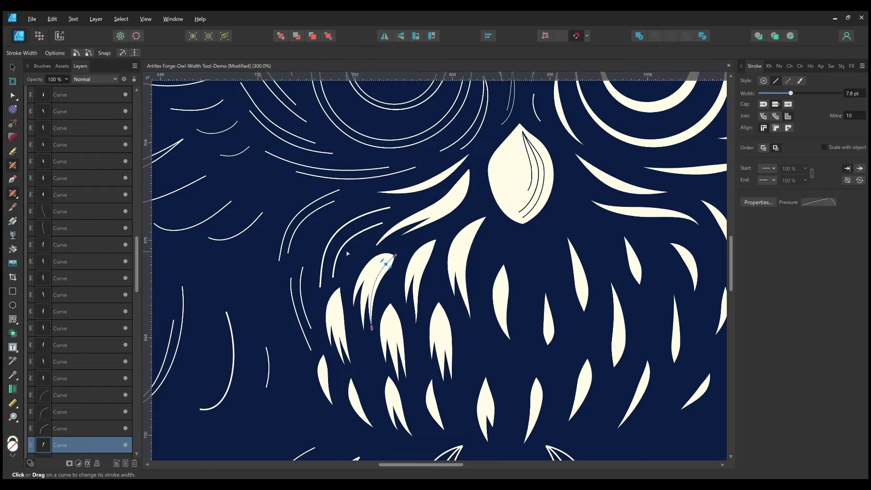
{"action": "left_click", "coordinate": [347, 250]}
{"action": "left_click_drag", "start_coordinate": [359, 232], "coordinate": [387, 219]}
{"action": "scroll", "coordinate": [387, 219], "scroll_direction": "down", "scroll_amount": 2}
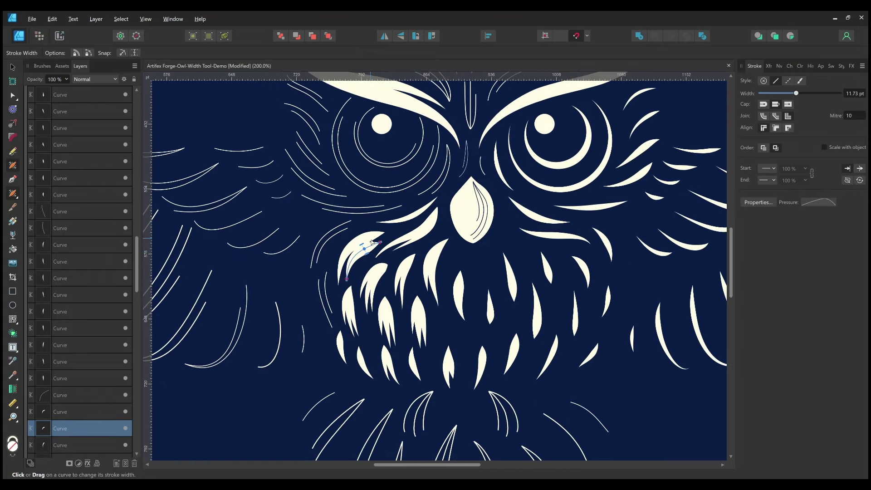
{"action": "left_click", "coordinate": [359, 245]}
Step: Widen the feather curves at the chest's upper left, up toward the left eye
{"action": "key", "text": "ctrl+z"}
{"action": "left_click_drag", "start_coordinate": [574, 290], "coordinate": [510, 285]}
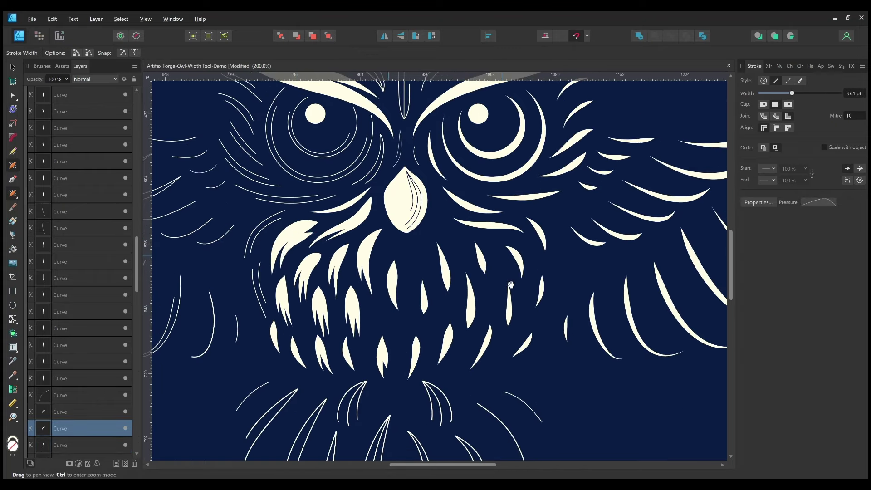
{"action": "left_click", "coordinate": [268, 225]}
{"action": "left_click_drag", "start_coordinate": [267, 227], "coordinate": [261, 240]}
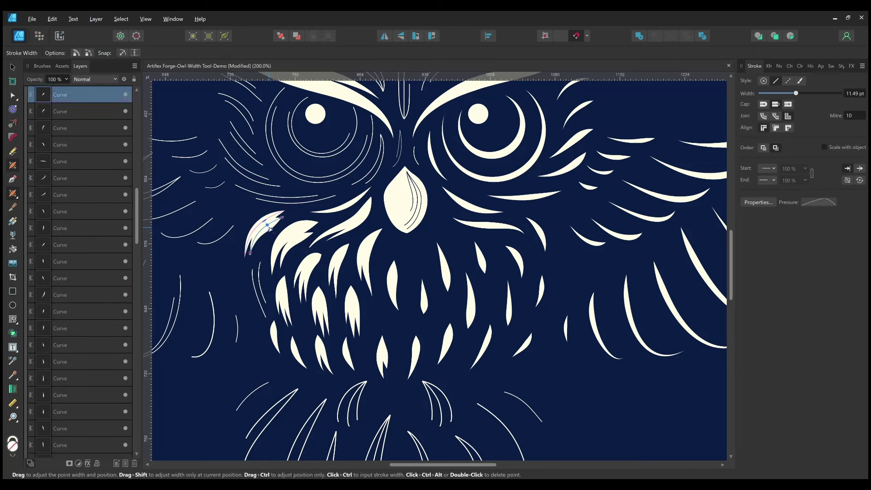
{"action": "scroll", "coordinate": [260, 240], "scroll_direction": "down", "scroll_amount": 1}
{"action": "left_click", "coordinate": [266, 254]}
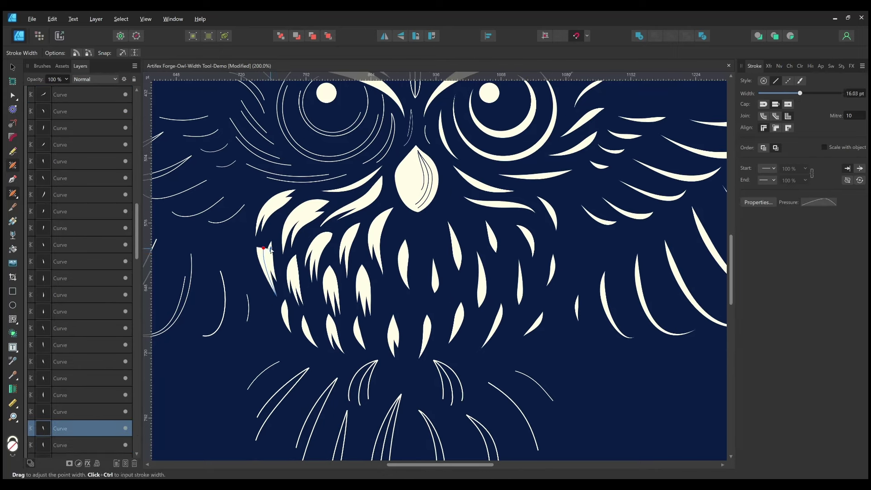
{"action": "scroll", "coordinate": [272, 250], "scroll_direction": "up", "scroll_amount": 2}
{"action": "scroll", "coordinate": [295, 247], "scroll_direction": "up", "scroll_amount": 1}
{"action": "scroll", "coordinate": [318, 245], "scroll_direction": "up", "scroll_amount": 1}
{"action": "left_click", "coordinate": [340, 243]}
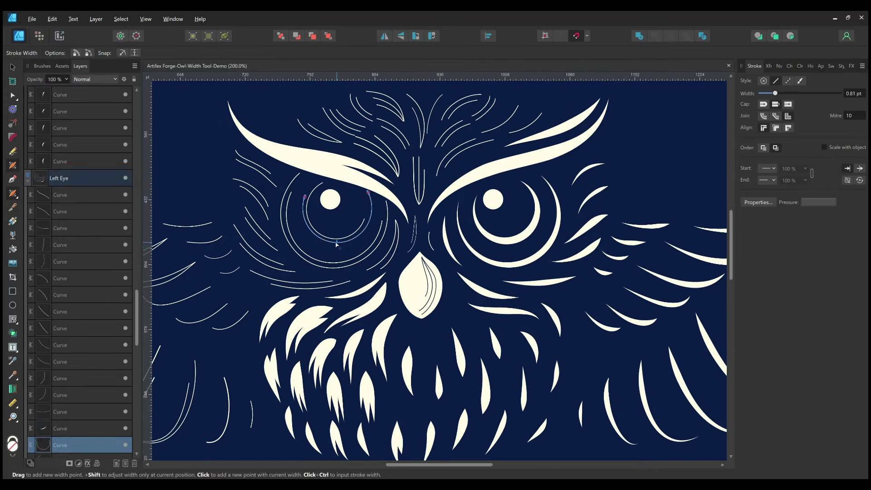
Step: Thicken the left eye's inner curve and outer ring into tapered crescents
{"action": "left_click_drag", "start_coordinate": [340, 243], "coordinate": [341, 251]}
{"action": "left_click_drag", "start_coordinate": [323, 183], "coordinate": [325, 189]}
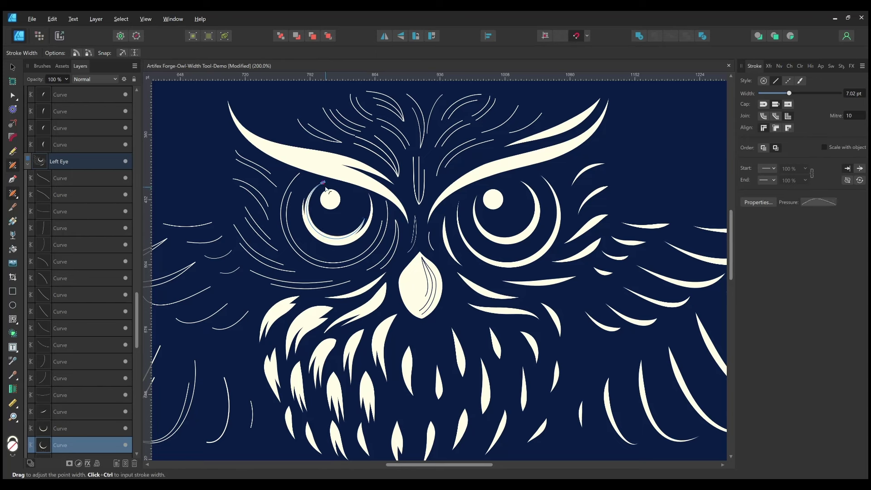
{"action": "left_click", "coordinate": [315, 272]}
{"action": "left_click_drag", "start_coordinate": [316, 272], "coordinate": [316, 278]}
Step: Widen the thin curves between the eyes, left of the face centre
{"action": "left_click", "coordinate": [399, 238]}
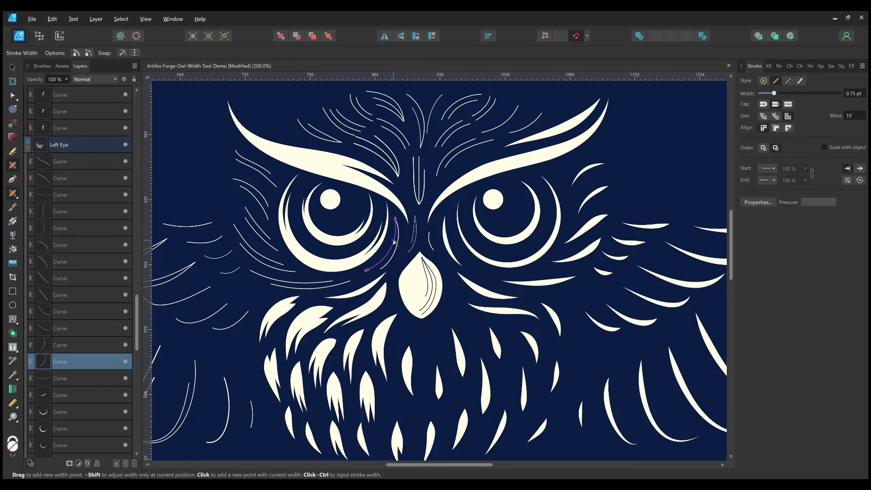
{"action": "left_click", "coordinate": [401, 242]}
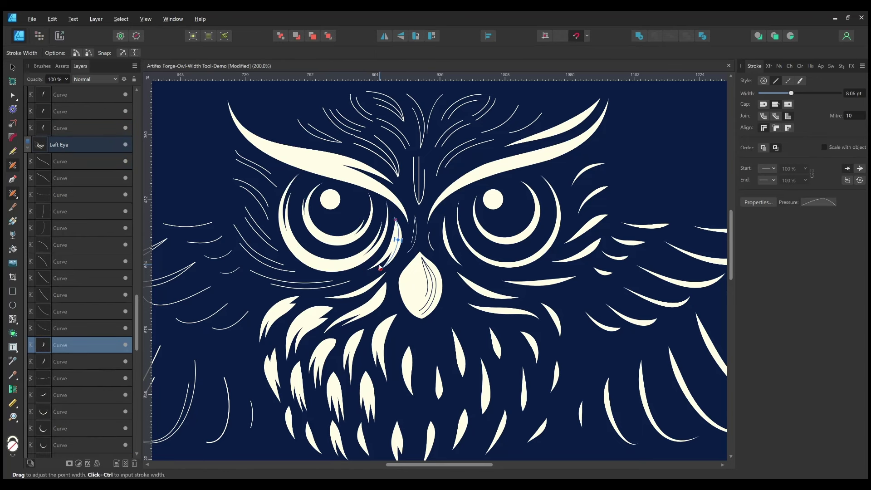
{"action": "left_click", "coordinate": [433, 241]}
{"action": "left_click", "coordinate": [416, 217]}
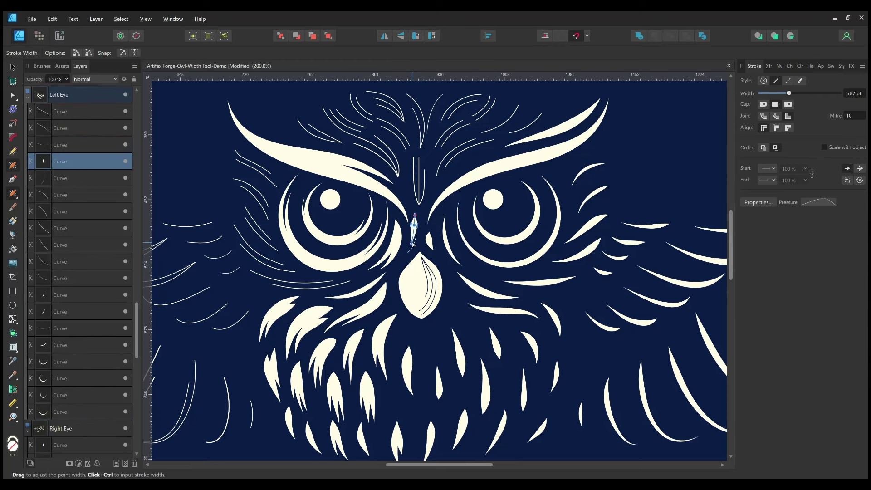
{"action": "left_click", "coordinate": [416, 232]}
{"action": "left_click", "coordinate": [412, 226]}
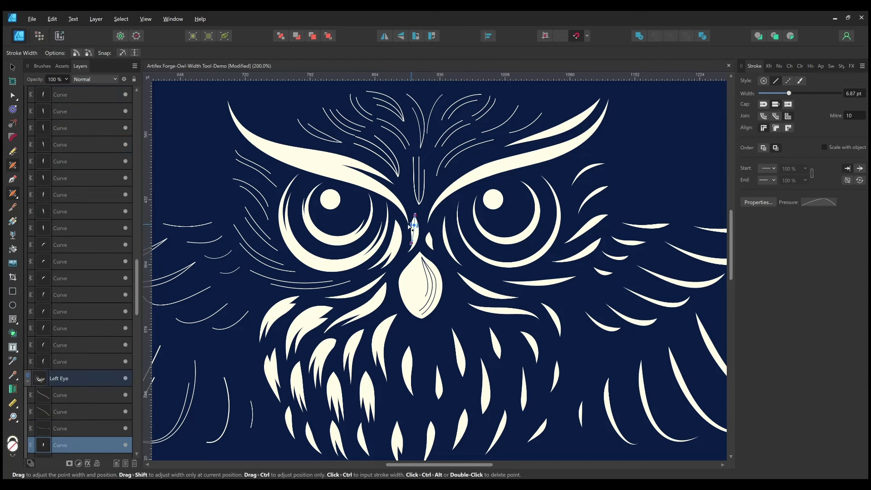
{"action": "left_click", "coordinate": [415, 223]}
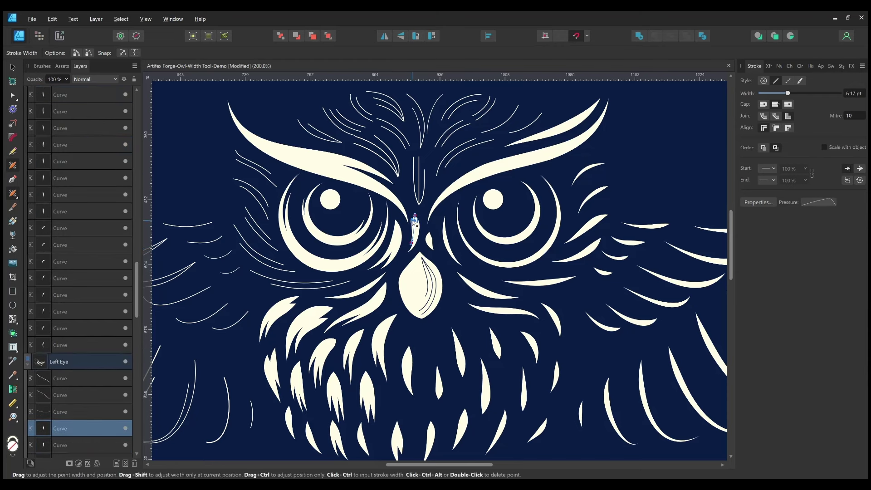
{"action": "left_click", "coordinate": [333, 263]}
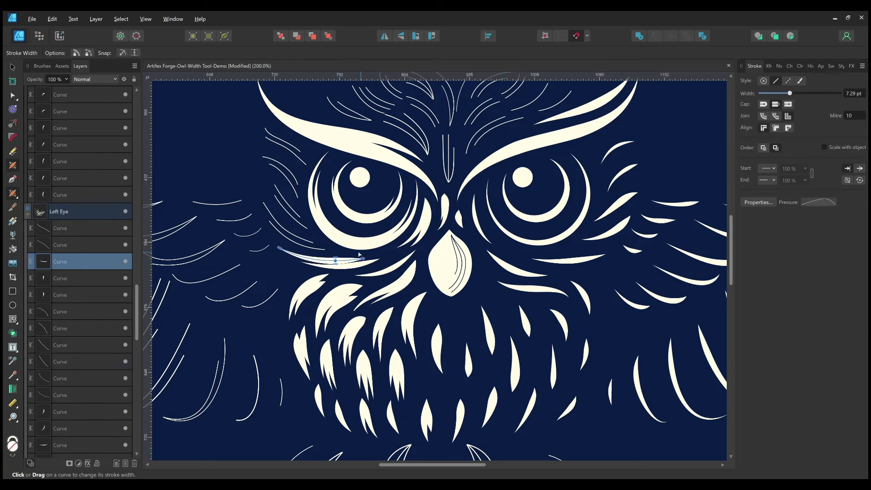
Step: Widen the small strokes beside and beneath the left eye into tapers
{"action": "left_click", "coordinate": [342, 265]}
{"action": "left_click", "coordinate": [286, 237]}
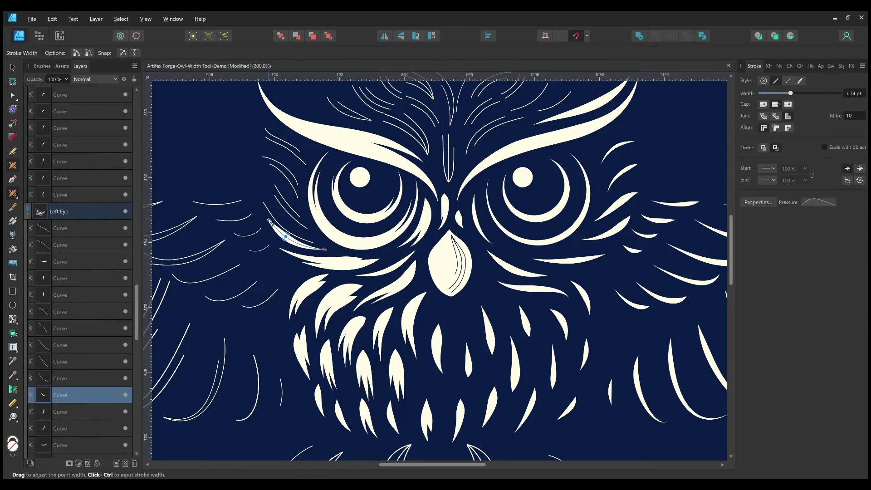
{"action": "left_click", "coordinate": [286, 232]}
{"action": "left_click", "coordinate": [317, 237]}
{"action": "scroll", "coordinate": [274, 235], "scroll_direction": "up", "scroll_amount": 1}
{"action": "left_click", "coordinate": [275, 235]}
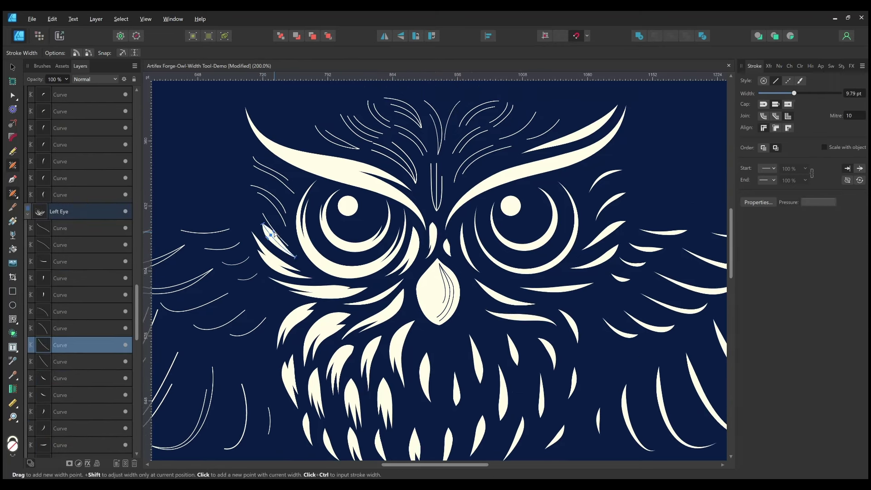
{"action": "left_click", "coordinate": [273, 233]}
Step: Widen the strokes at the left eye's outer corner and the one just above
{"action": "scroll", "coordinate": [269, 232], "scroll_direction": "up", "scroll_amount": 1}
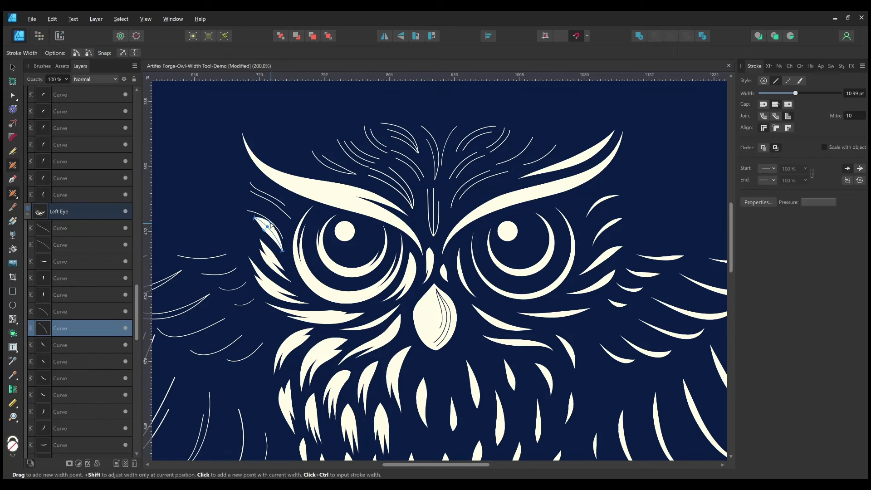
{"action": "left_click", "coordinate": [271, 222]}
{"action": "left_click", "coordinate": [271, 222]}
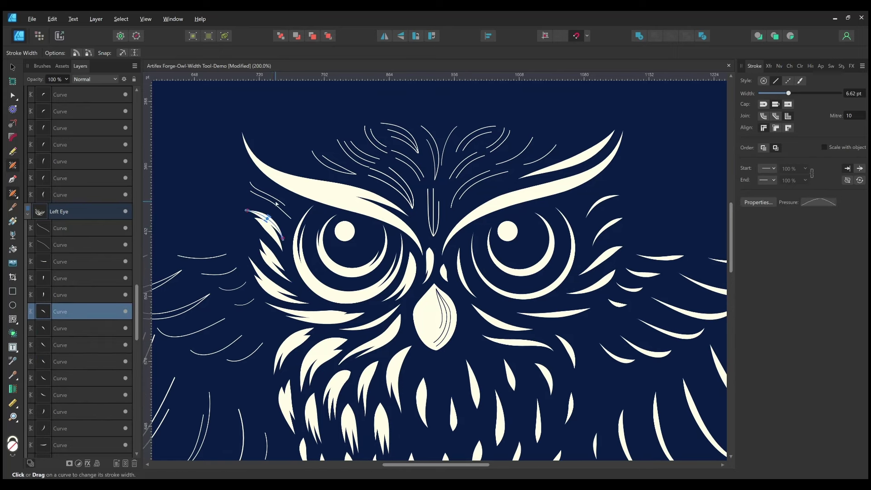
{"action": "left_click", "coordinate": [274, 203]}
{"action": "left_click", "coordinate": [277, 198]}
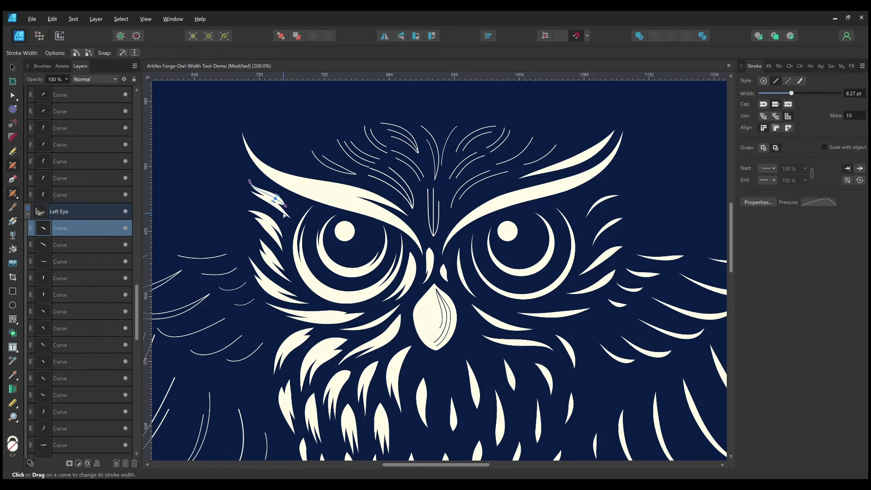
Step: Widen the beak's shading curves
{"action": "scroll", "coordinate": [345, 236], "scroll_direction": "down", "scroll_amount": 3}
{"action": "scroll", "coordinate": [345, 236], "scroll_direction": "right", "scroll_amount": 1}
{"action": "left_click", "coordinate": [413, 255]}
{"action": "left_click", "coordinate": [417, 257]}
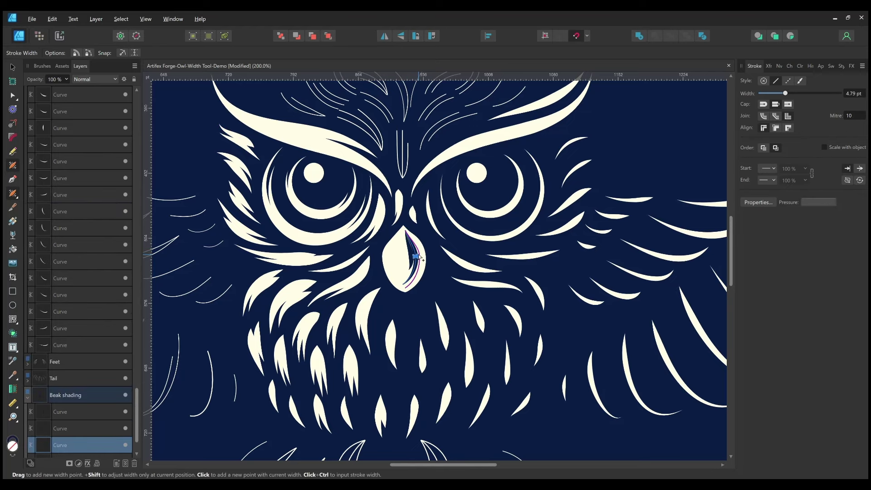
{"action": "left_click", "coordinate": [422, 253]}
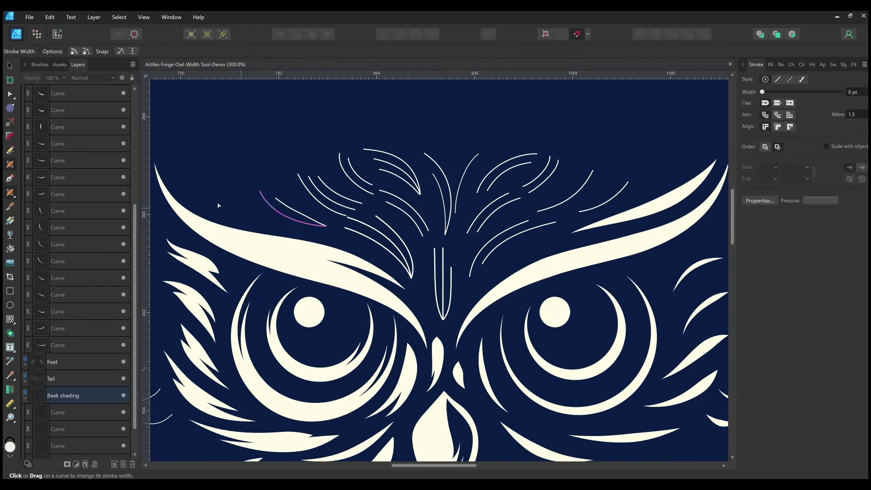
Step: Pick out the thin forehead curves above the owl's left eye with the width tool
{"action": "left_click", "coordinate": [326, 229]}
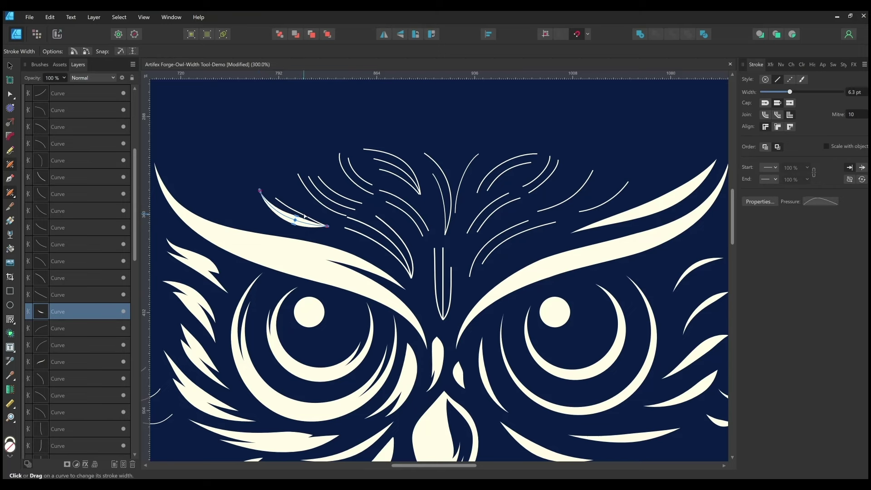
{"action": "left_click", "coordinate": [275, 198]}
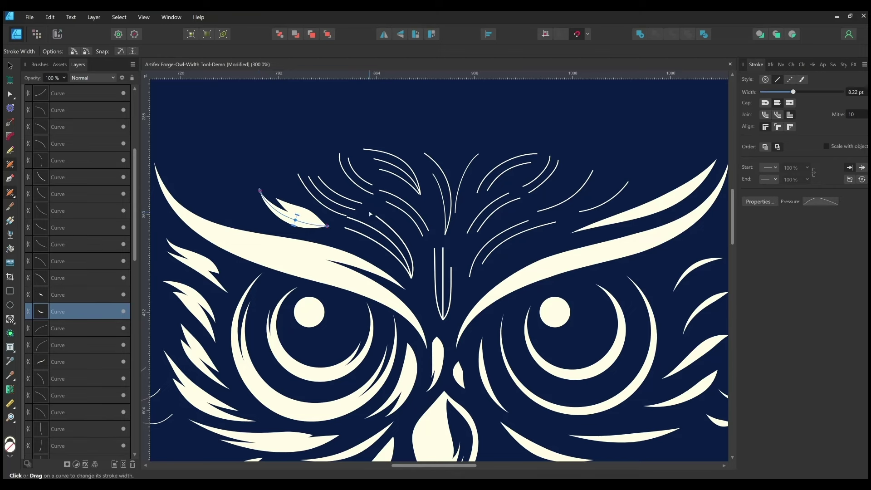
{"action": "scroll", "coordinate": [301, 223], "scroll_direction": "up", "scroll_amount": 2}
{"action": "left_click", "coordinate": [306, 252]}
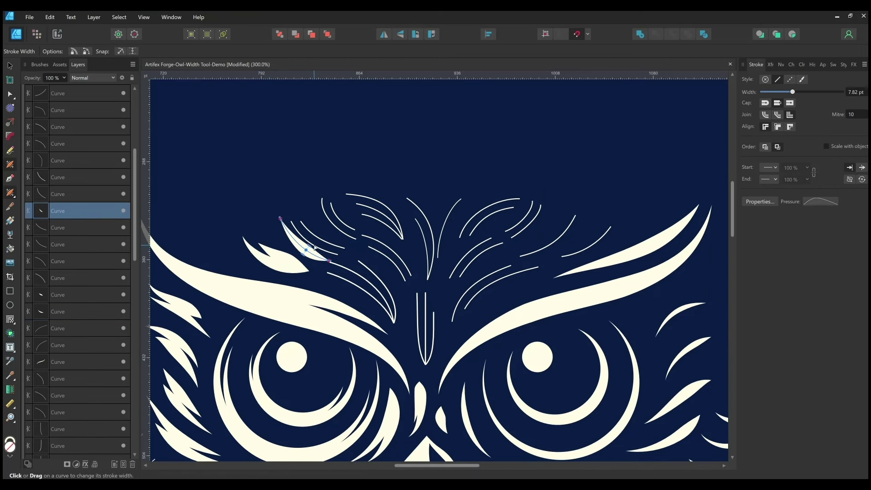
{"action": "left_click", "coordinate": [313, 246]}
{"action": "left_click", "coordinate": [324, 239]}
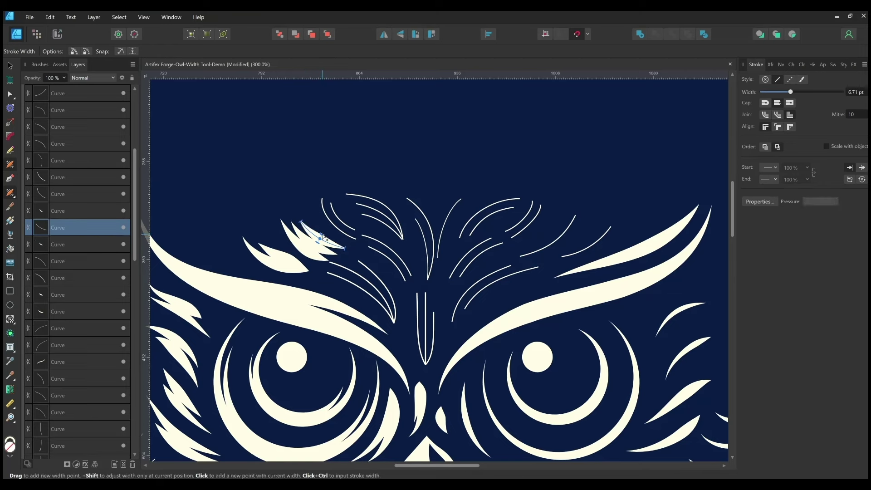
{"action": "left_click", "coordinate": [336, 227]}
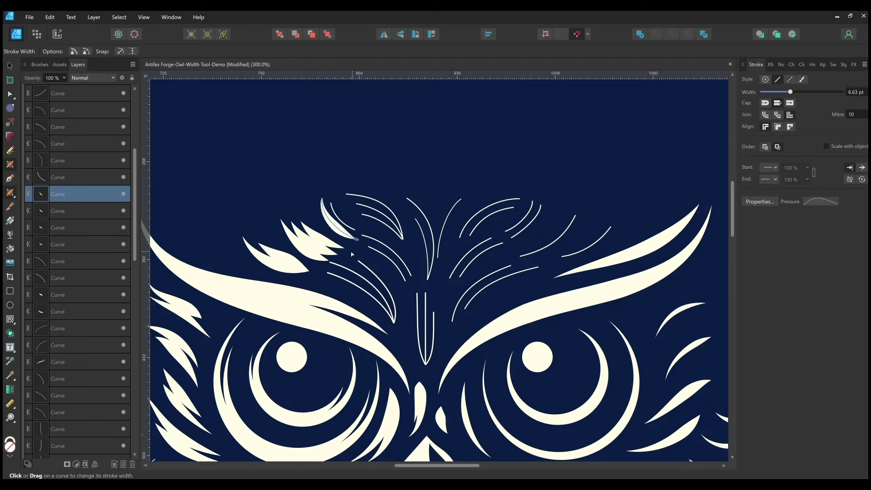
{"action": "left_click", "coordinate": [347, 221]}
{"action": "left_click", "coordinate": [338, 232]}
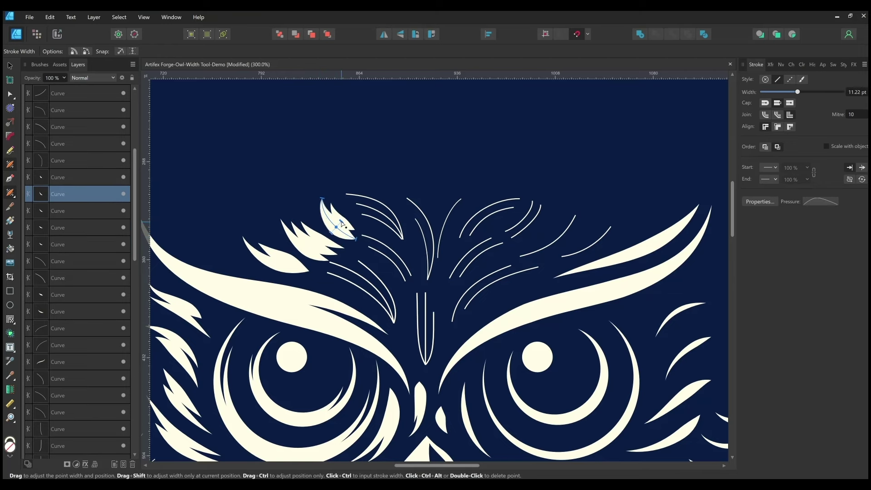
Step: Thicken a lower forehead curve into a tapered cream feather
{"action": "scroll", "coordinate": [340, 236], "scroll_direction": "right", "scroll_amount": 2}
{"action": "left_click", "coordinate": [343, 213]}
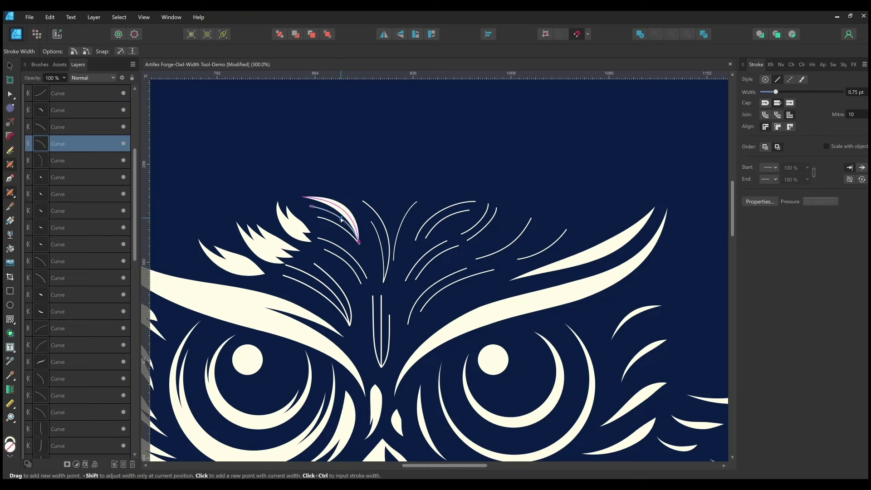
{"action": "left_click", "coordinate": [342, 228]}
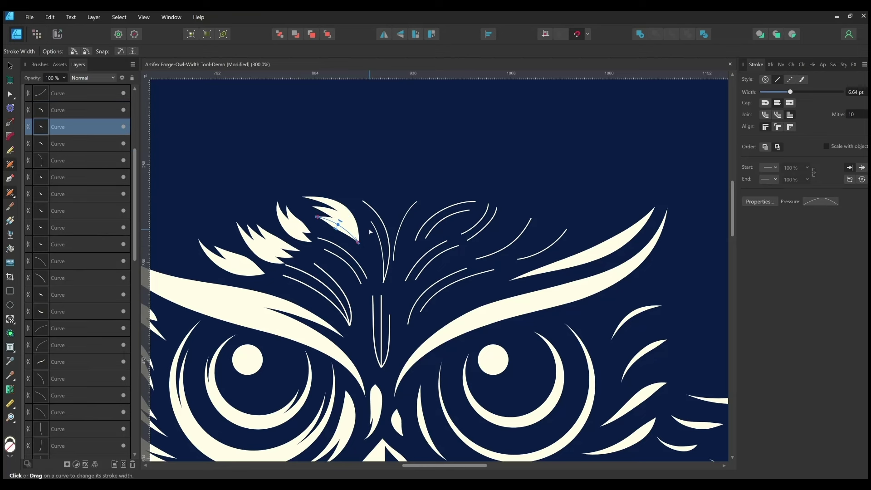
{"action": "left_click", "coordinate": [347, 263]}
{"action": "left_click", "coordinate": [358, 261]}
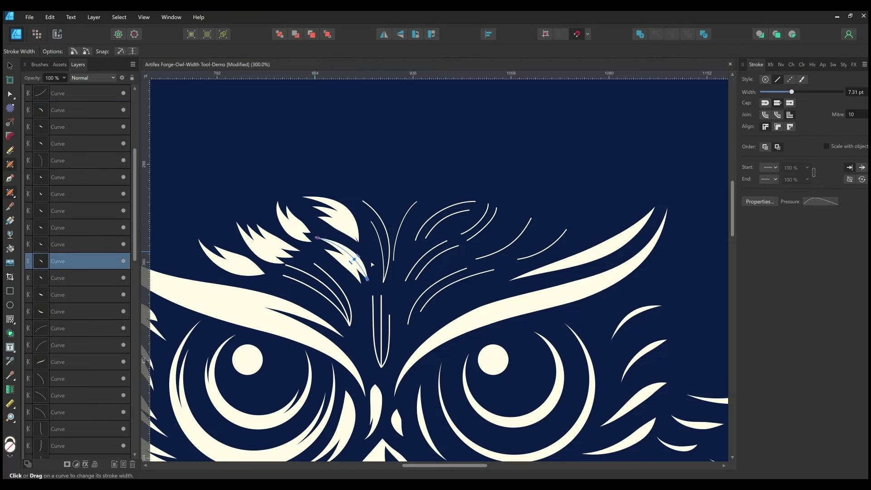
{"action": "left_click", "coordinate": [328, 287]}
{"action": "left_click_drag", "start_coordinate": [342, 285], "coordinate": [338, 297]}
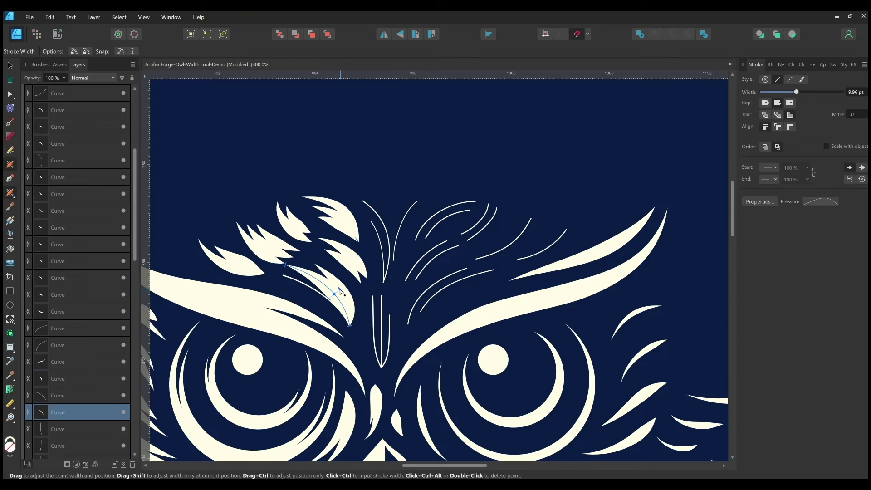
Step: Widen the curves between the eyes and a neighbouring forehead curve into feathers
{"action": "left_click", "coordinate": [335, 305]}
{"action": "left_click_drag", "start_coordinate": [374, 327], "coordinate": [395, 346]}
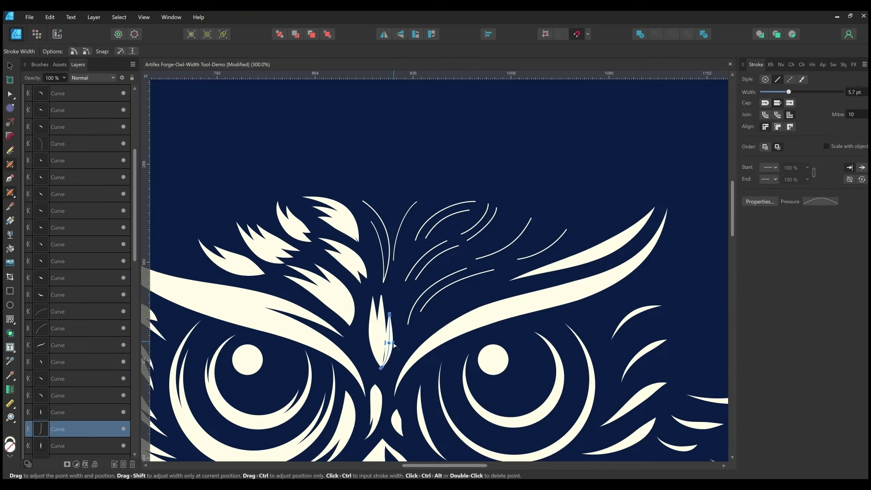
{"action": "left_click", "coordinate": [382, 369]}
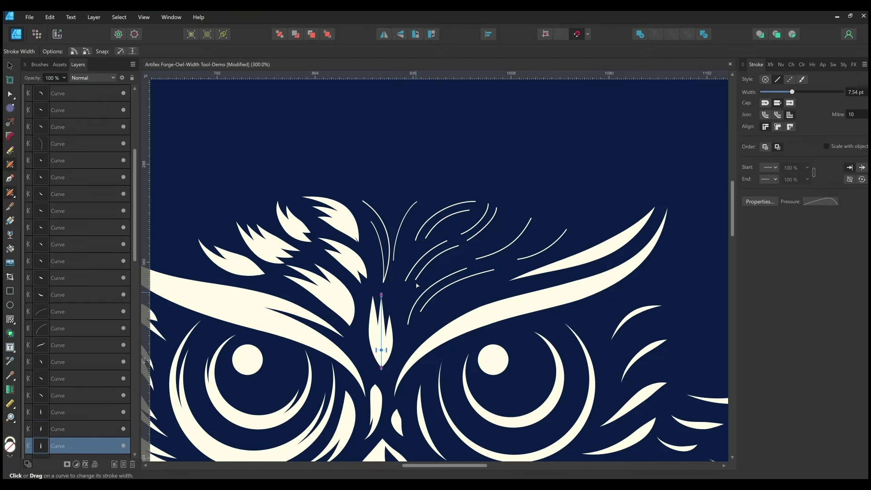
{"action": "scroll", "coordinate": [417, 285], "scroll_direction": "up", "scroll_amount": 1}
{"action": "left_click", "coordinate": [379, 277]}
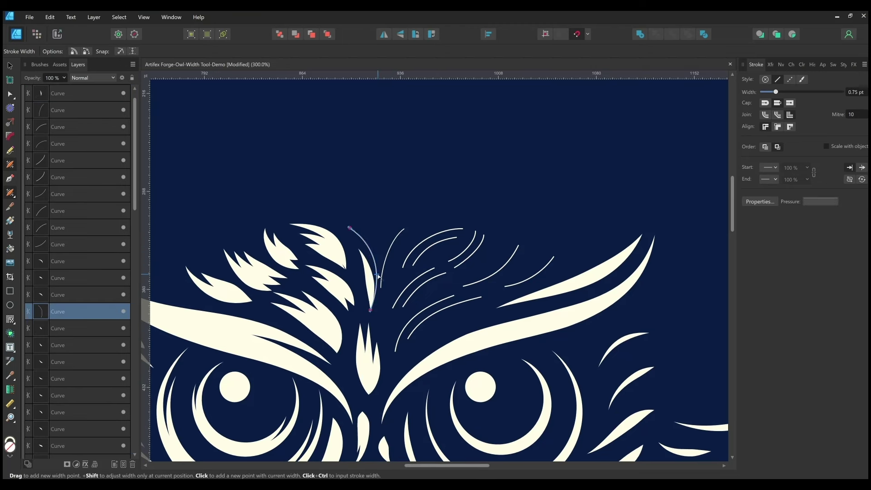
{"action": "left_click_drag", "start_coordinate": [382, 273], "coordinate": [384, 290]}
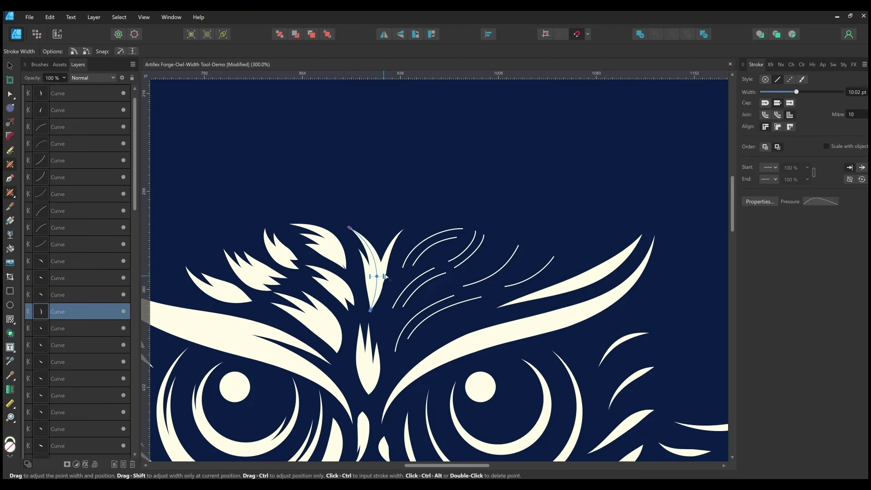
Step: Widen the upper-left, central forehead and lower thin curves into tapered feathers
{"action": "left_click", "coordinate": [330, 248]}
{"action": "left_click_drag", "start_coordinate": [333, 258], "coordinate": [333, 263]}
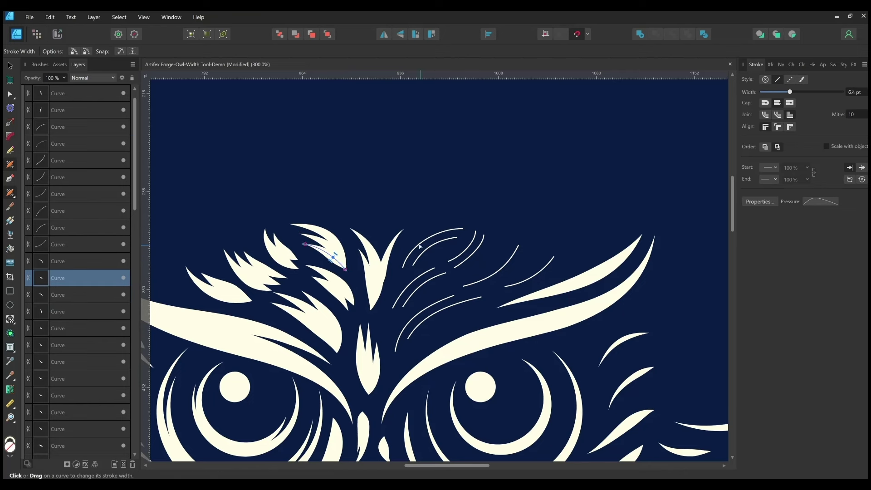
{"action": "left_click", "coordinate": [430, 236]}
{"action": "mouse_move", "coordinate": [430, 236]}
{"action": "left_mouse_down"}
{"action": "mouse_move", "coordinate": [466, 228]}
{"action": "mouse_move", "coordinate": [441, 250]}
{"action": "left_mouse_up"}
{"action": "left_click", "coordinate": [414, 283]}
{"action": "left_click_drag", "start_coordinate": [414, 283], "coordinate": [421, 285]}
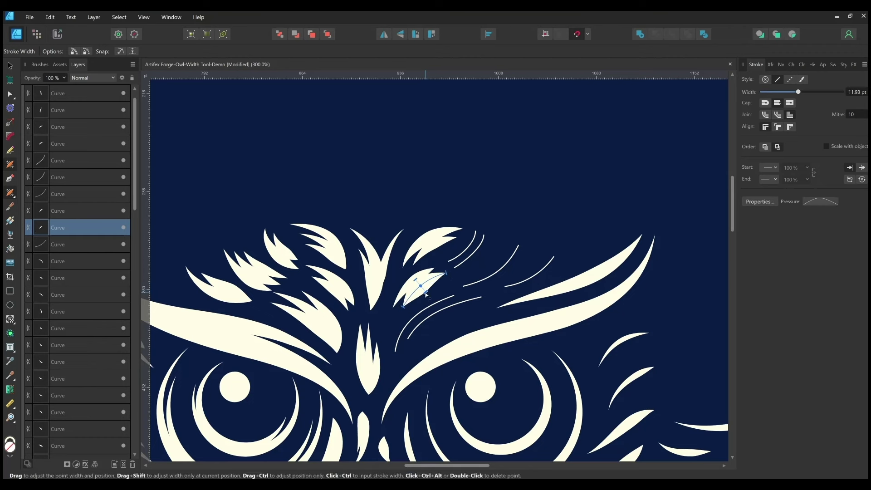
Step: Widen the upper-right and lower forehead curves above the right eye into feathers
{"action": "left_click", "coordinate": [477, 238]}
{"action": "left_click_drag", "start_coordinate": [477, 237], "coordinate": [475, 257]}
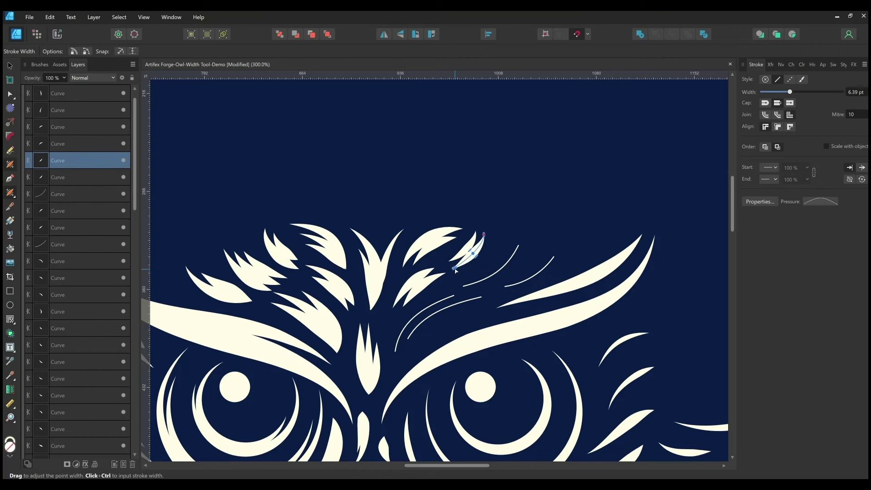
{"action": "left_click", "coordinate": [451, 298]}
{"action": "left_click_drag", "start_coordinate": [424, 321], "coordinate": [438, 320]}
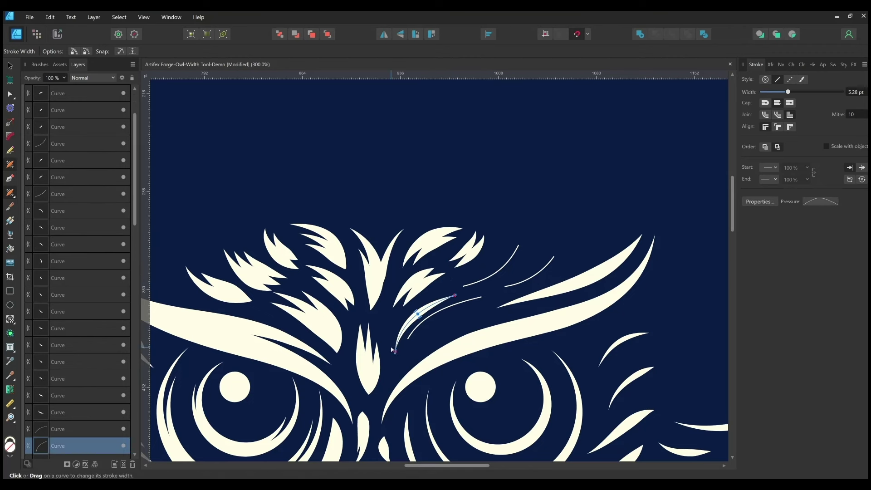
{"action": "left_click", "coordinate": [499, 270]}
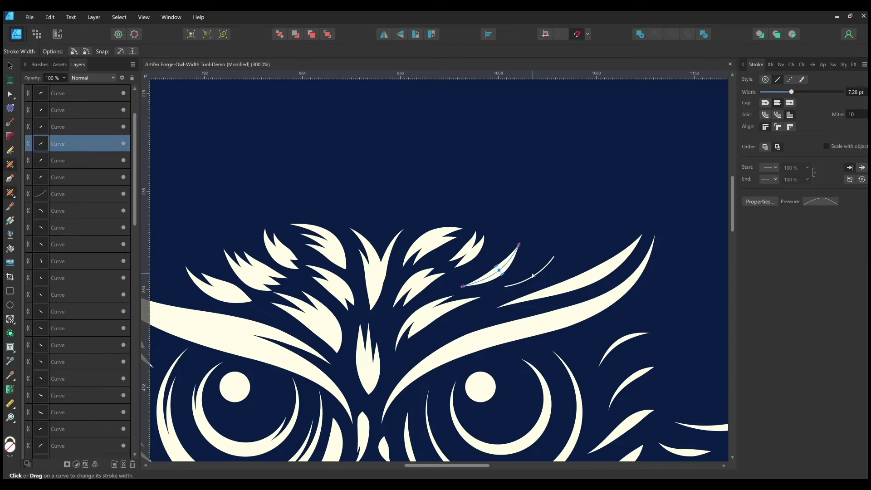
{"action": "left_click", "coordinate": [533, 275]}
{"action": "scroll", "coordinate": [508, 281], "scroll_direction": "down", "scroll_amount": 5}
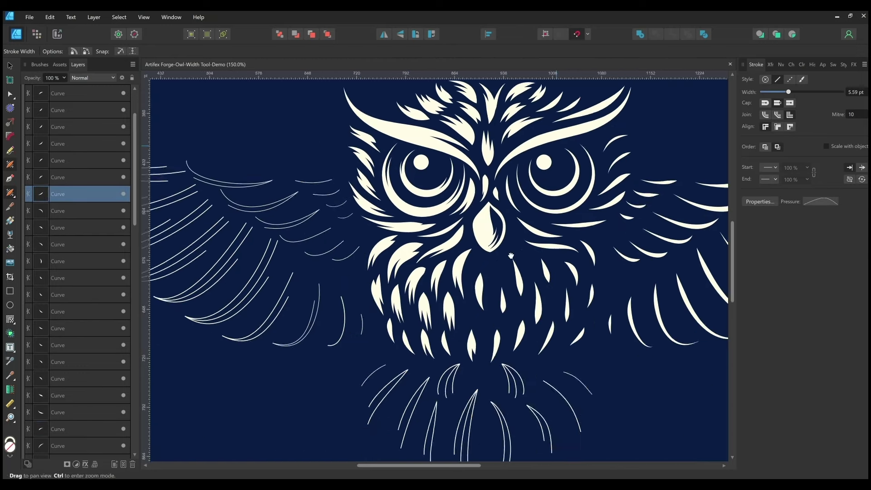
Step: Taper the first two left wing curves into cream feathers
{"action": "scroll", "coordinate": [342, 259], "scroll_direction": "up", "scroll_amount": 6}
{"action": "left_click_drag", "start_coordinate": [428, 211], "coordinate": [443, 208]}
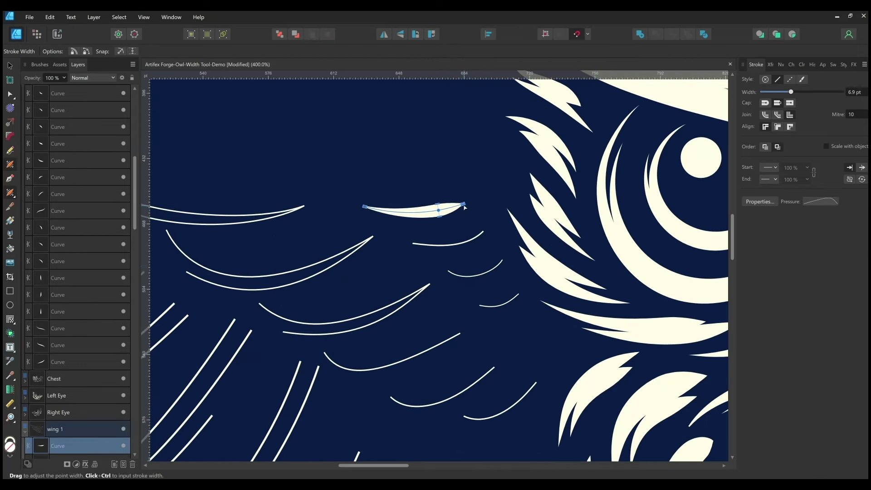
{"action": "left_click", "coordinate": [464, 244]}
{"action": "left_click_drag", "start_coordinate": [464, 244], "coordinate": [425, 240]}
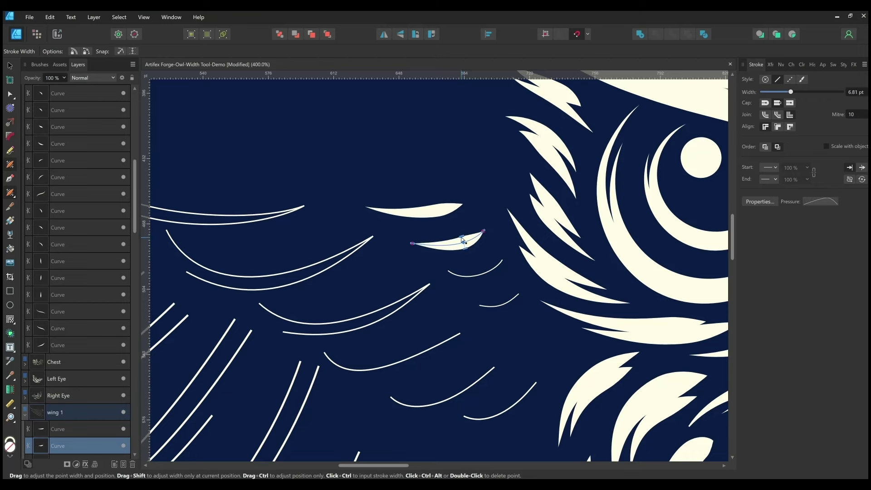
{"action": "left_click", "coordinate": [492, 272]}
{"action": "left_click", "coordinate": [508, 301]}
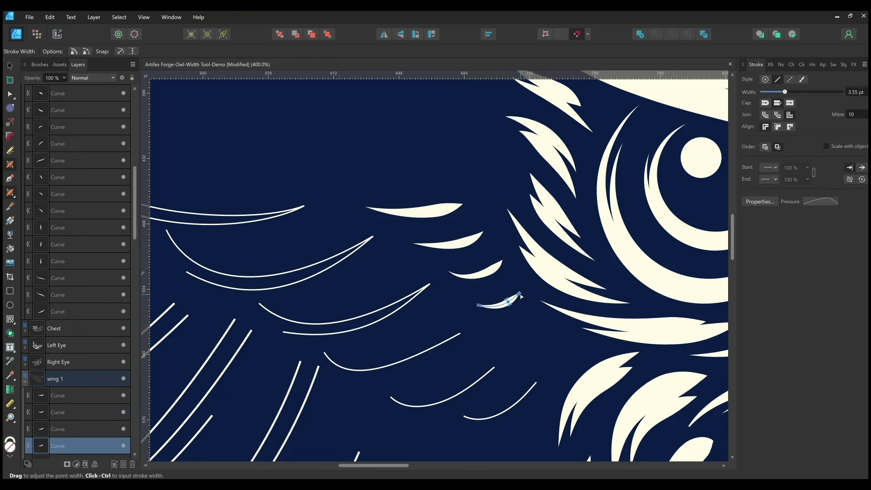
Step: Widen the lower thin wing curves into tapered feathers
{"action": "scroll", "coordinate": [485, 294], "scroll_direction": "down", "scroll_amount": 2}
{"action": "mouse_move", "coordinate": [504, 362]}
{"action": "left_mouse_down"}
{"action": "mouse_move", "coordinate": [511, 358]}
{"action": "mouse_move", "coordinate": [472, 358]}
{"action": "left_mouse_up"}
{"action": "left_click", "coordinate": [468, 348]}
{"action": "left_click", "coordinate": [442, 298]}
{"action": "mouse_move", "coordinate": [442, 297]}
{"action": "left_mouse_down"}
{"action": "mouse_move", "coordinate": [446, 305]}
{"action": "mouse_move", "coordinate": [416, 303]}
{"action": "left_mouse_up"}
{"action": "left_click", "coordinate": [440, 286]}
{"action": "left_click", "coordinate": [423, 286]}
Step: Widen the upper wing curve into a thick tapered stroke
{"action": "scroll", "coordinate": [444, 282], "scroll_direction": "up", "scroll_amount": 1}
{"action": "scroll", "coordinate": [444, 282], "scroll_direction": "left", "scroll_amount": 3}
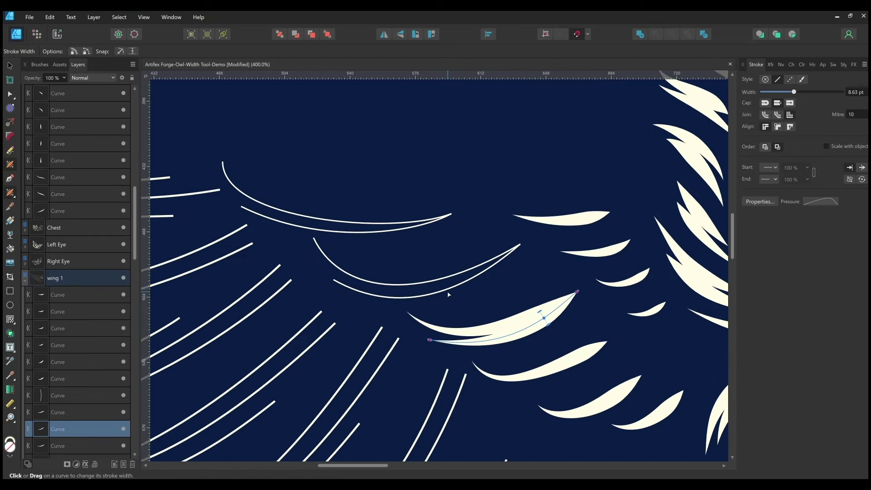
{"action": "left_click", "coordinate": [461, 284]}
{"action": "mouse_move", "coordinate": [461, 284]}
{"action": "left_mouse_down"}
{"action": "mouse_move", "coordinate": [463, 295]}
{"action": "mouse_move", "coordinate": [461, 283]}
{"action": "mouse_move", "coordinate": [468, 291]}
{"action": "mouse_move", "coordinate": [453, 288]}
{"action": "left_mouse_up"}
{"action": "left_click", "coordinate": [458, 274]}
{"action": "scroll", "coordinate": [459, 272], "scroll_direction": "up", "scroll_amount": 2}
{"action": "scroll", "coordinate": [459, 272], "scroll_direction": "left", "scroll_amount": 3}
{"action": "scroll", "coordinate": [453, 295], "scroll_direction": "down", "scroll_amount": 3}
{"action": "scroll", "coordinate": [453, 295], "scroll_direction": "right", "scroll_amount": 3}
Step: Taper the vertical wing curve and its inner neighbours into feathers
{"action": "left_click", "coordinate": [472, 313]}
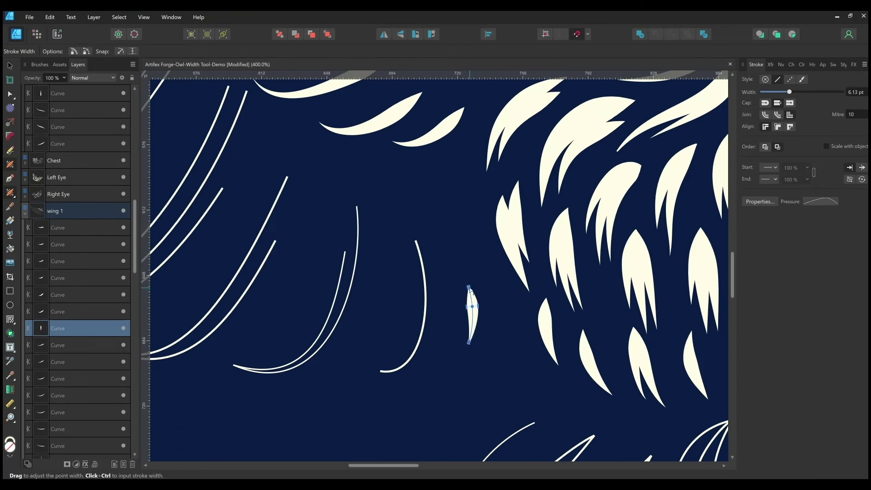
{"action": "left_click", "coordinate": [425, 295]}
{"action": "left_click_drag", "start_coordinate": [425, 295], "coordinate": [427, 305]}
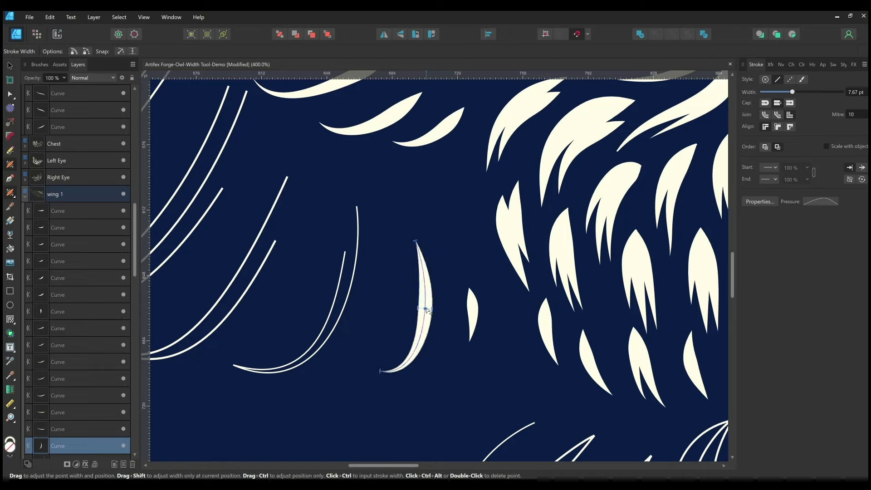
{"action": "scroll", "coordinate": [436, 317], "scroll_direction": "up", "scroll_amount": 1}
{"action": "scroll", "coordinate": [436, 318], "scroll_direction": "left", "scroll_amount": 3}
{"action": "left_click", "coordinate": [467, 335]}
{"action": "left_click_drag", "start_coordinate": [467, 335], "coordinate": [461, 356]}
{"action": "left_click_drag", "start_coordinate": [462, 282], "coordinate": [466, 283]}
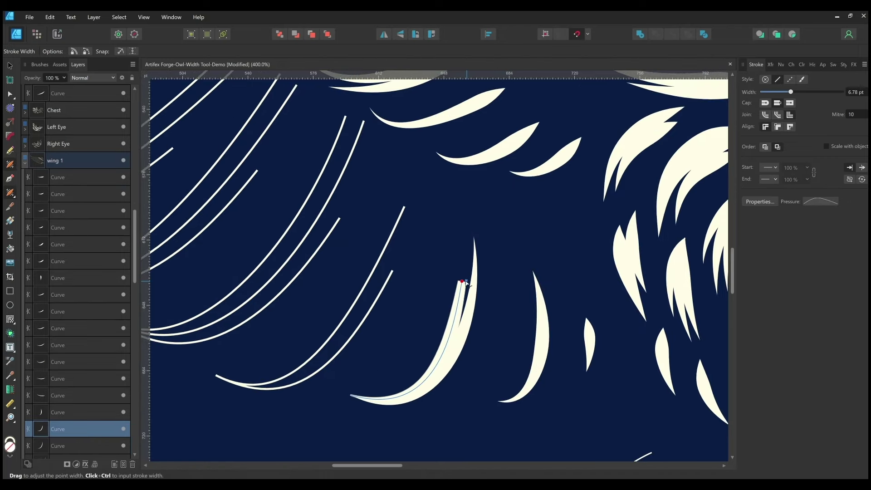
{"action": "scroll", "coordinate": [413, 392], "scroll_direction": "down", "scroll_amount": 1}
{"action": "left_click", "coordinate": [444, 358]}
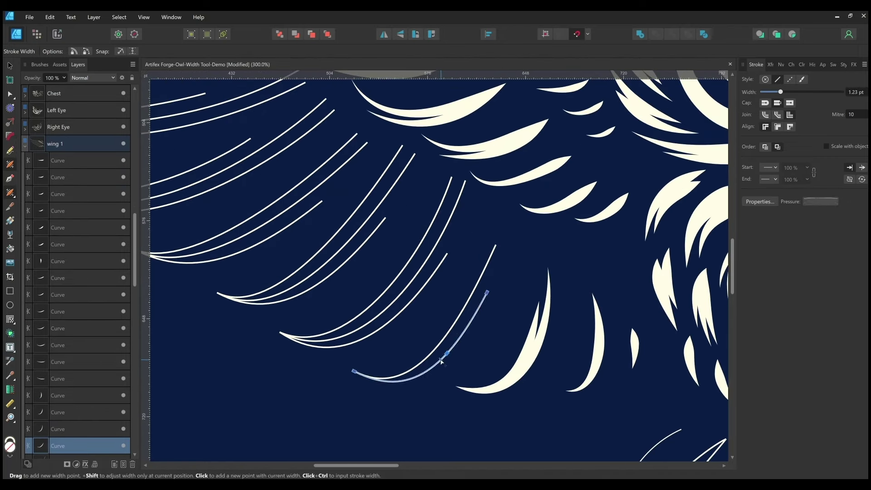
Step: Widen a long curve on the wing's lower edge into a thick feather
{"action": "mouse_move", "coordinate": [365, 360]}
{"action": "left_mouse_down"}
{"action": "mouse_move", "coordinate": [372, 349]}
{"action": "mouse_move", "coordinate": [403, 350]}
{"action": "mouse_move", "coordinate": [393, 340]}
{"action": "left_mouse_up"}
{"action": "scroll", "coordinate": [467, 383], "scroll_direction": "up", "scroll_amount": 1}
{"action": "scroll", "coordinate": [467, 383], "scroll_direction": "left", "scroll_amount": 1}
{"action": "left_click", "coordinate": [302, 361]}
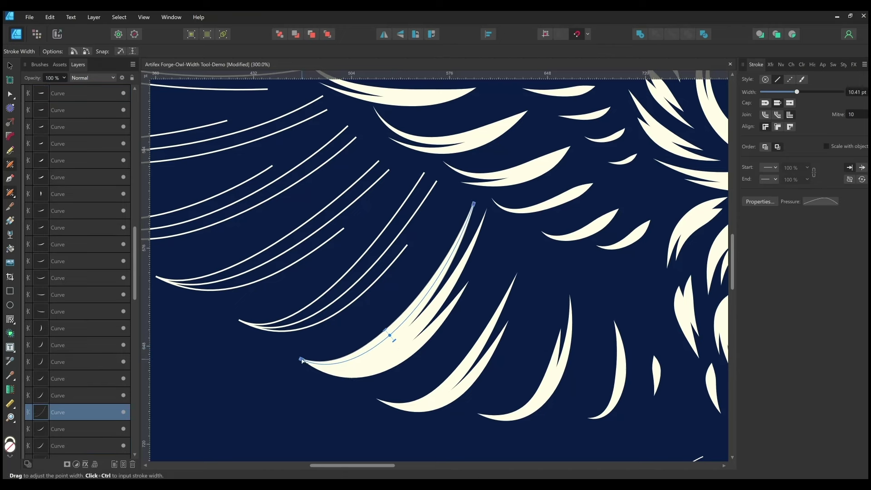
{"action": "scroll", "coordinate": [452, 301], "scroll_direction": "up", "scroll_amount": 1}
{"action": "scroll", "coordinate": [452, 301], "scroll_direction": "left", "scroll_amount": 1}
{"action": "left_click", "coordinate": [516, 247]}
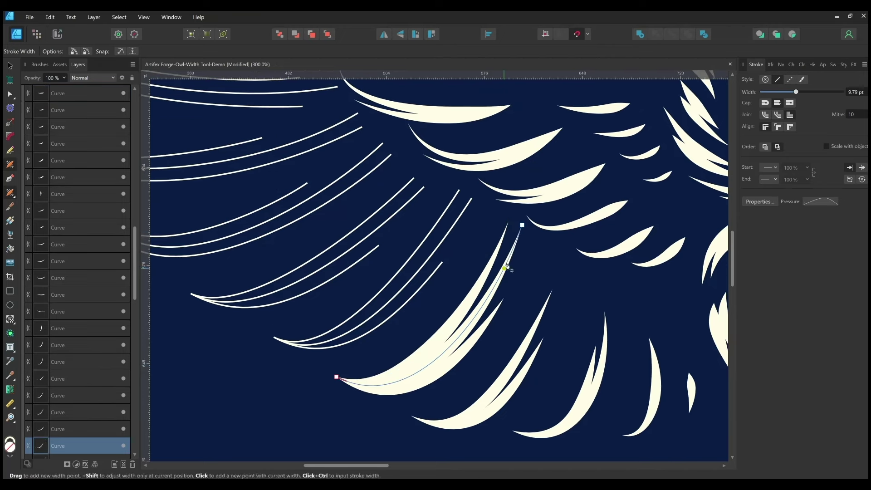
Step: Adjust a curve's nodes, then taper the neighbouring wing curve into a feather
{"action": "key", "text": "a"}
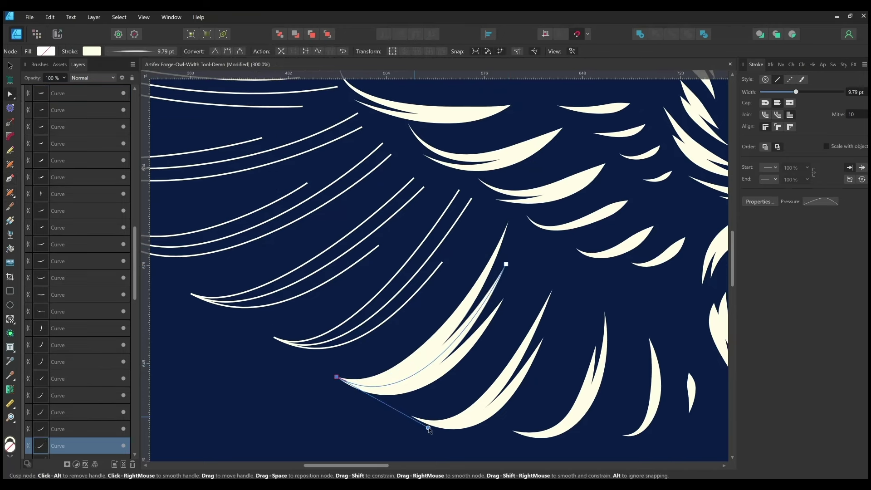
{"action": "scroll", "coordinate": [413, 386], "scroll_direction": "up", "scroll_amount": 1}
{"action": "left_click", "coordinate": [463, 220]}
{"action": "key", "text": "w"}
{"action": "mouse_move", "coordinate": [358, 354]}
{"action": "left_mouse_down"}
{"action": "mouse_move", "coordinate": [370, 350]}
{"action": "mouse_move", "coordinate": [359, 337]}
{"action": "left_mouse_up"}
{"action": "scroll", "coordinate": [439, 320], "scroll_direction": "up", "scroll_amount": 1}
{"action": "scroll", "coordinate": [438, 319], "scroll_direction": "left", "scroll_amount": 2}
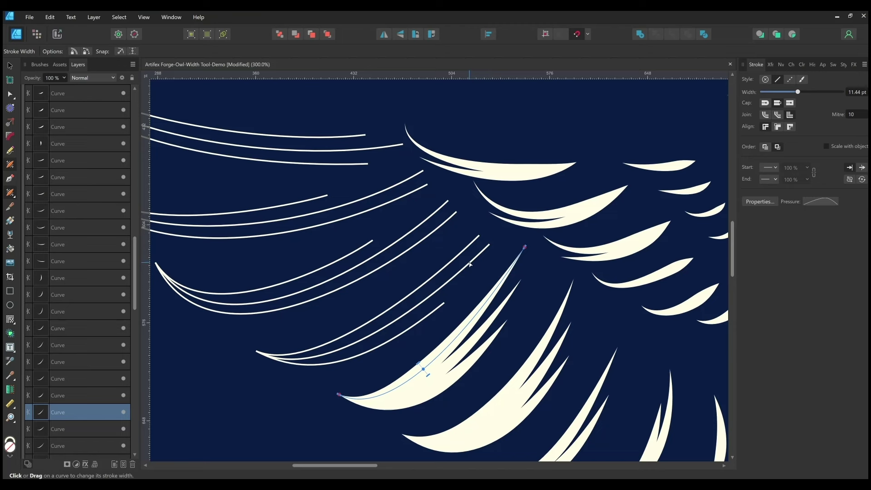
Step: Thicken the bottom wing curves into tapered cream feathers
{"action": "left_click", "coordinate": [255, 352]}
{"action": "left_click_drag", "start_coordinate": [355, 343], "coordinate": [360, 350]}
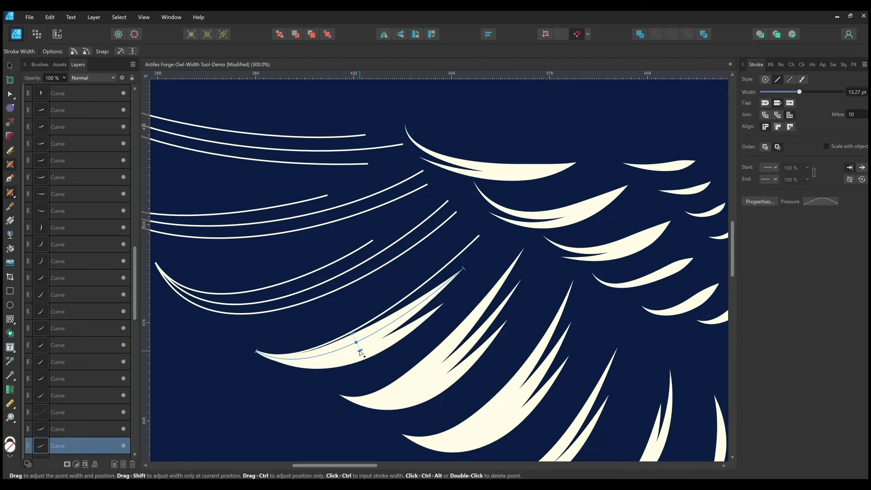
{"action": "left_click_drag", "start_coordinate": [351, 319], "coordinate": [350, 334]}
{"action": "scroll", "coordinate": [479, 236], "scroll_direction": "left", "scroll_amount": 2}
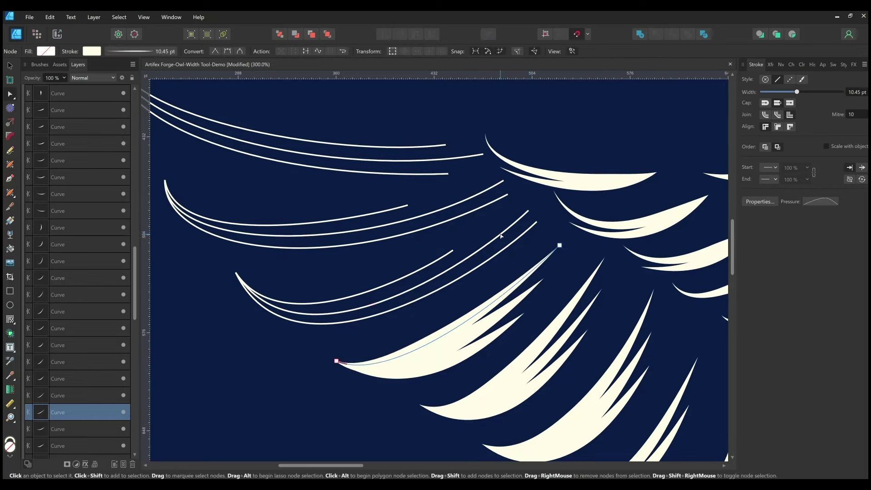
{"action": "left_click", "coordinate": [417, 303]}
{"action": "left_click_drag", "start_coordinate": [383, 313], "coordinate": [384, 320]}
{"action": "left_click_drag", "start_coordinate": [330, 302], "coordinate": [375, 311]}
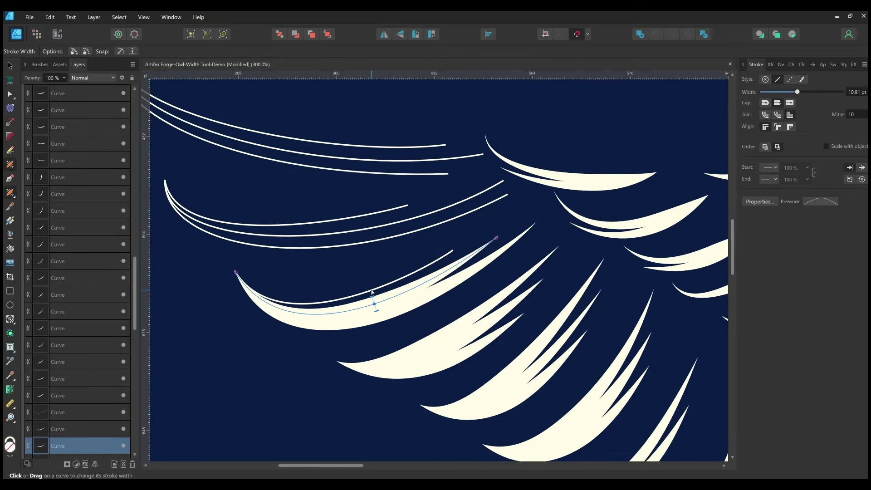
Step: Widen the remaining wing-edge curves, including the lowest, into broad tapered feathers
{"action": "left_click", "coordinate": [473, 199]}
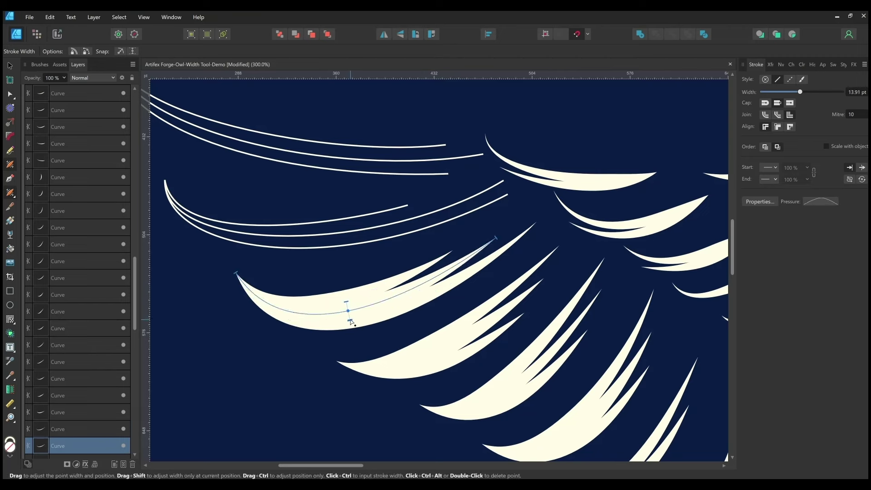
{"action": "left_click_drag", "start_coordinate": [473, 200], "coordinate": [496, 236]}
{"action": "key", "text": "a"}
{"action": "key", "text": "shift+w"}
{"action": "left_click_drag", "start_coordinate": [344, 271], "coordinate": [346, 286]}
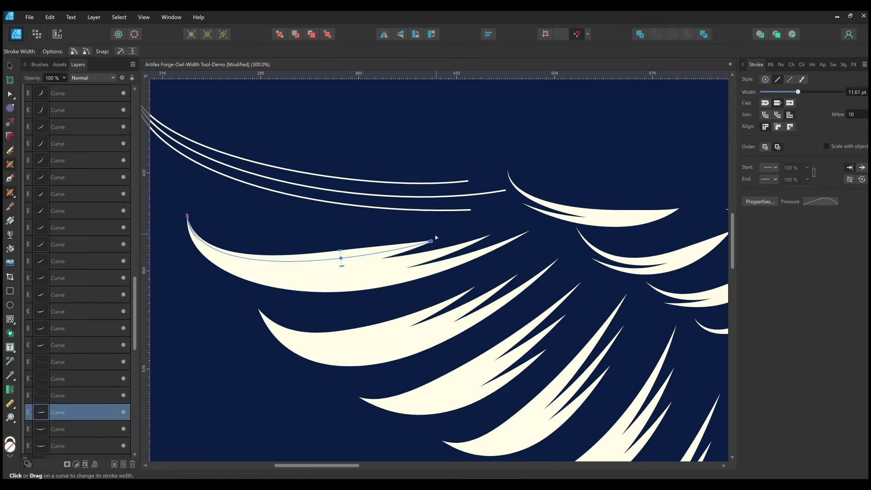
{"action": "left_click_drag", "start_coordinate": [317, 263], "coordinate": [321, 278]}
{"action": "left_click_drag", "start_coordinate": [428, 215], "coordinate": [516, 277]}
{"action": "left_click", "coordinate": [516, 273]}
{"action": "mouse_move", "coordinate": [379, 257]}
{"action": "left_mouse_down"}
{"action": "mouse_move", "coordinate": [379, 266]}
{"action": "mouse_move", "coordinate": [386, 236]}
{"action": "mouse_move", "coordinate": [346, 243]}
{"action": "left_mouse_up"}
{"action": "key", "text": "ctrl+0"}
Step: Zoom in on the tail and widen the first two tail curves into leaf shapes
{"action": "key", "text": "v"}
{"action": "left_click", "coordinate": [598, 373]}
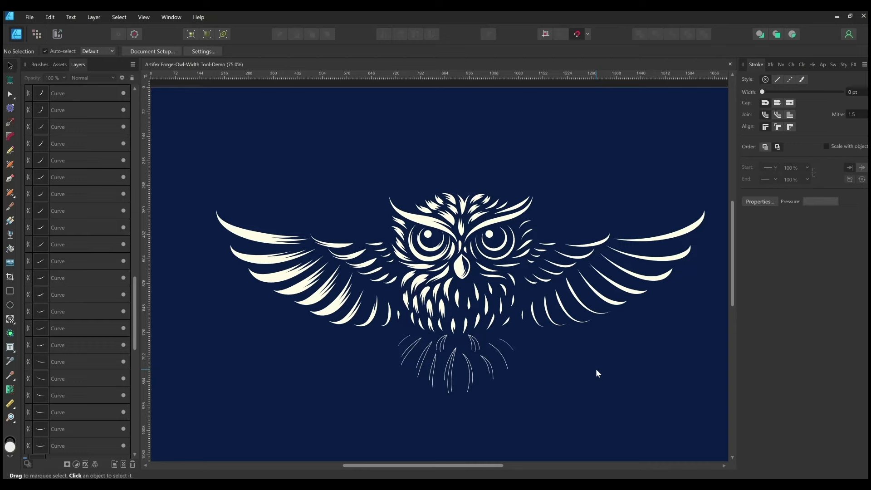
{"action": "key", "text": "ctrl+2"}
{"action": "key", "text": "shift+w"}
{"action": "left_click", "coordinate": [401, 270]}
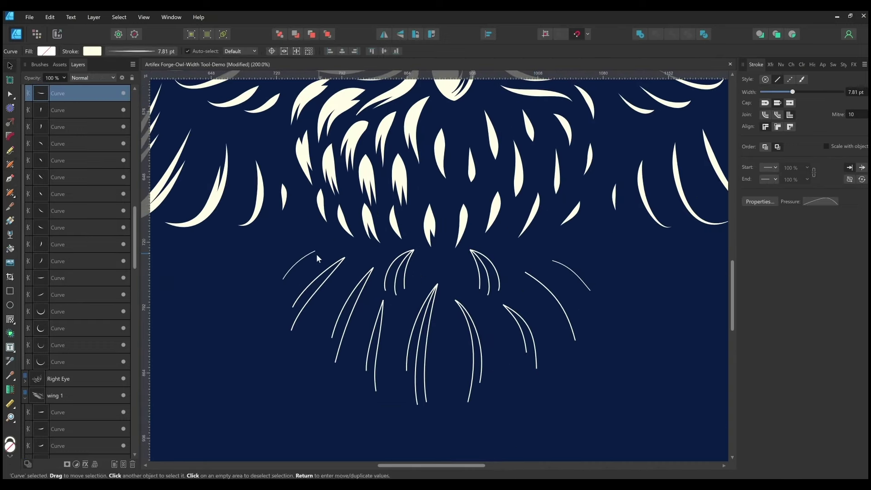
{"action": "mouse_move", "coordinate": [279, 233]}
{"action": "left_mouse_down"}
{"action": "mouse_move", "coordinate": [325, 268]}
{"action": "mouse_move", "coordinate": [379, 284]}
{"action": "mouse_move", "coordinate": [377, 297]}
{"action": "left_mouse_up"}
Step: Widen the next thin tail curve into a leaf shape
{"action": "left_click", "coordinate": [373, 281]}
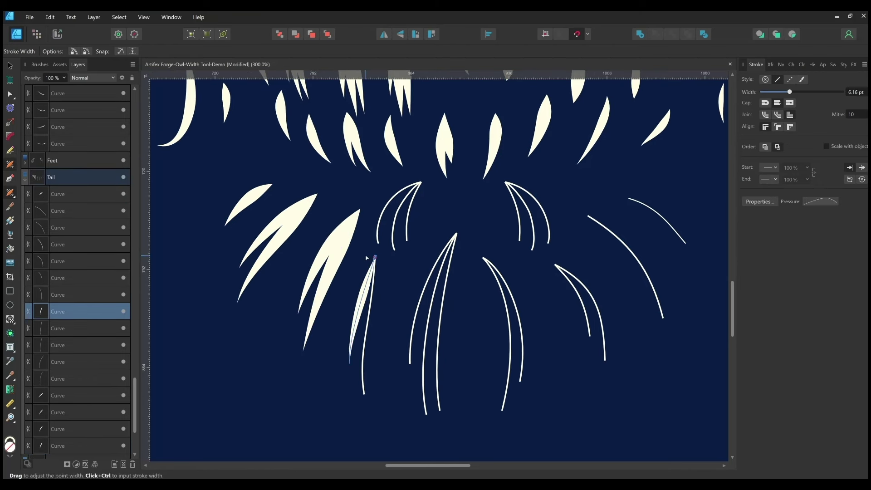
{"action": "scroll", "coordinate": [366, 292], "scroll_direction": "right", "scroll_amount": 3}
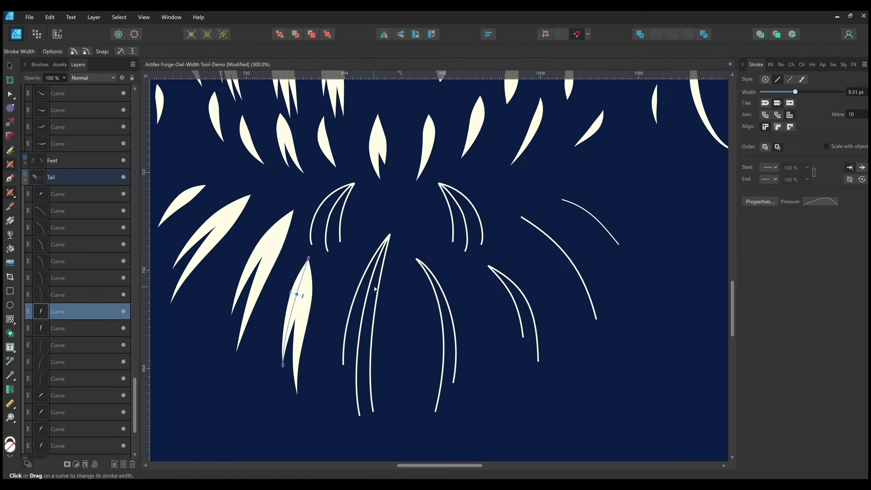
{"action": "left_click", "coordinate": [371, 287]}
{"action": "left_click_drag", "start_coordinate": [371, 288], "coordinate": [380, 289]}
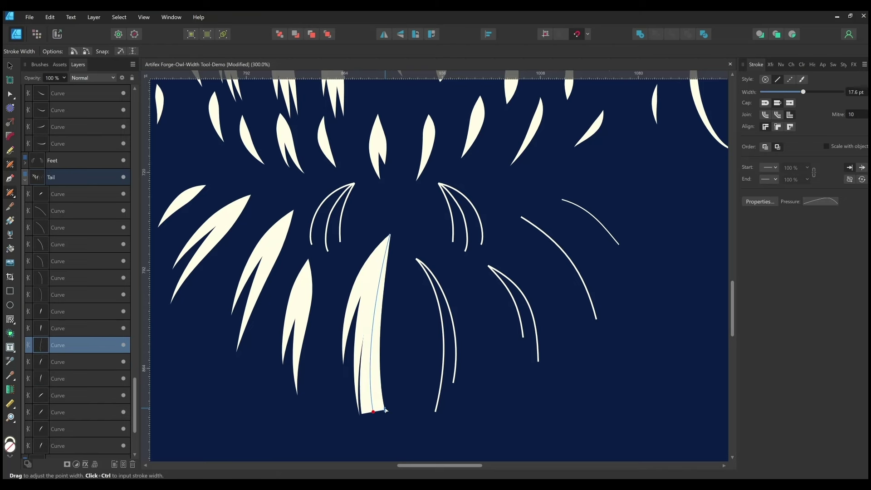
{"action": "scroll", "coordinate": [379, 289], "scroll_direction": "up", "scroll_amount": 2}
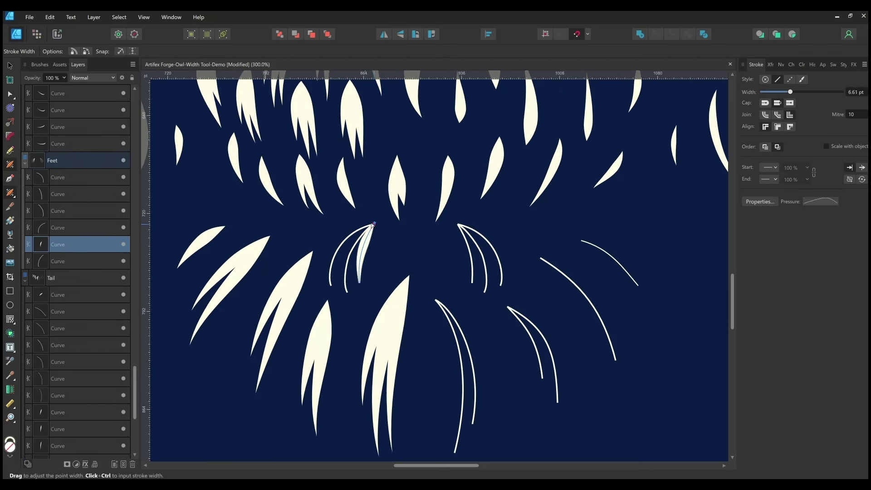
Step: Widen a Feet curve and a Tail curve into cream leaves
{"action": "left_click", "coordinate": [352, 239]}
{"action": "left_click_drag", "start_coordinate": [352, 240], "coordinate": [355, 241]}
{"action": "scroll", "coordinate": [354, 240], "scroll_direction": "down", "scroll_amount": 2}
{"action": "scroll", "coordinate": [355, 240], "scroll_direction": "right", "scroll_amount": 3}
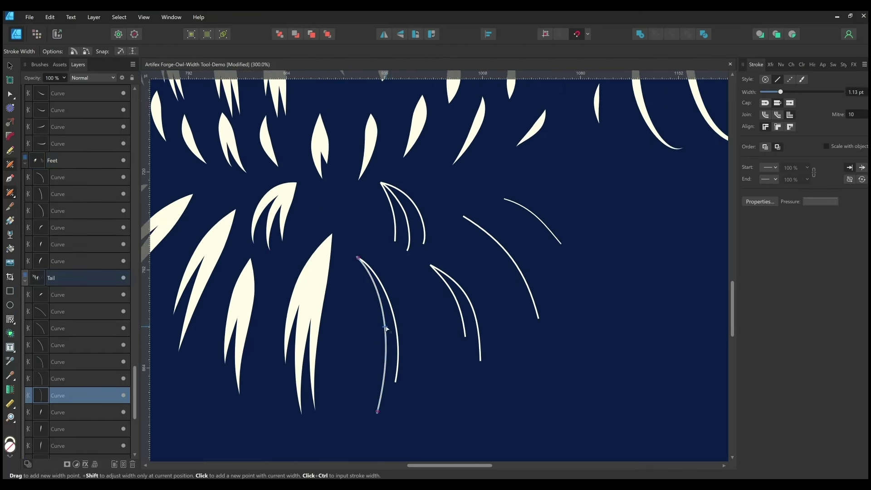
{"action": "left_click", "coordinate": [394, 323]}
{"action": "left_click_drag", "start_coordinate": [395, 322], "coordinate": [401, 323]}
Step: Widen the right-hand tail curves into tapered leaves
{"action": "scroll", "coordinate": [395, 323], "scroll_direction": "up", "scroll_amount": 2}
{"action": "left_click", "coordinate": [431, 297]}
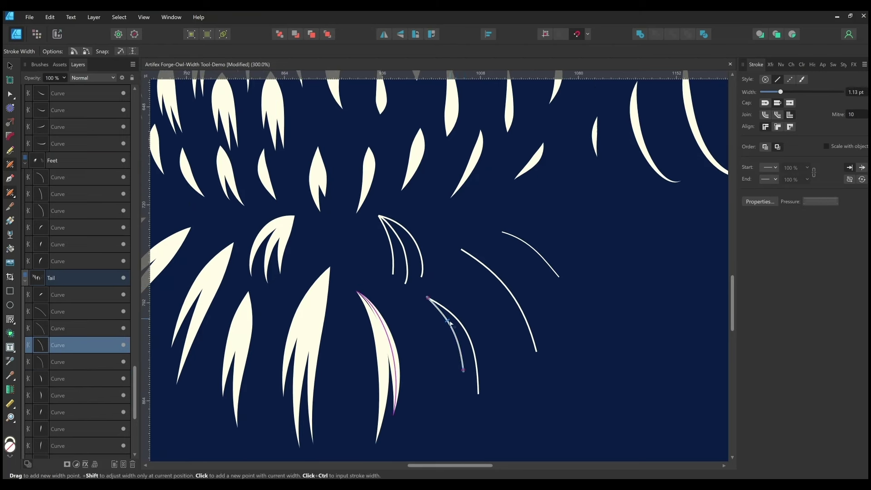
{"action": "left_click_drag", "start_coordinate": [458, 320], "coordinate": [499, 301]}
{"action": "scroll", "coordinate": [427, 312], "scroll_direction": "up", "scroll_amount": 1}
{"action": "scroll", "coordinate": [427, 312], "scroll_direction": "right", "scroll_amount": 1}
{"action": "left_click", "coordinate": [493, 303]}
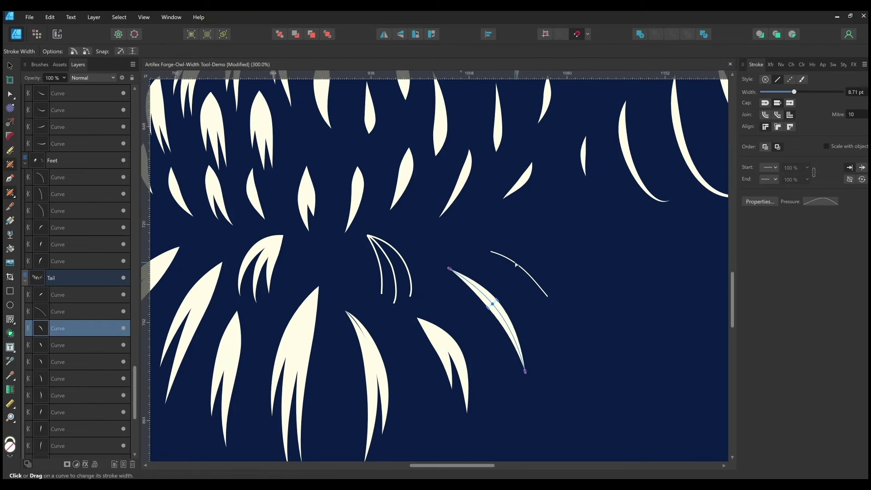
{"action": "left_click", "coordinate": [494, 252]}
{"action": "left_click_drag", "start_coordinate": [494, 253], "coordinate": [499, 252]}
Step: Thicken the short curves in the Feet cluster into leaf shapes
{"action": "scroll", "coordinate": [327, 257], "scroll_direction": "left", "scroll_amount": 3}
{"action": "left_click_drag", "start_coordinate": [327, 256], "coordinate": [317, 247]}
{"action": "left_click", "coordinate": [460, 253]}
{"action": "left_click_drag", "start_coordinate": [460, 252], "coordinate": [431, 253]}
{"action": "left_click", "coordinate": [424, 243]}
{"action": "left_click", "coordinate": [438, 259]}
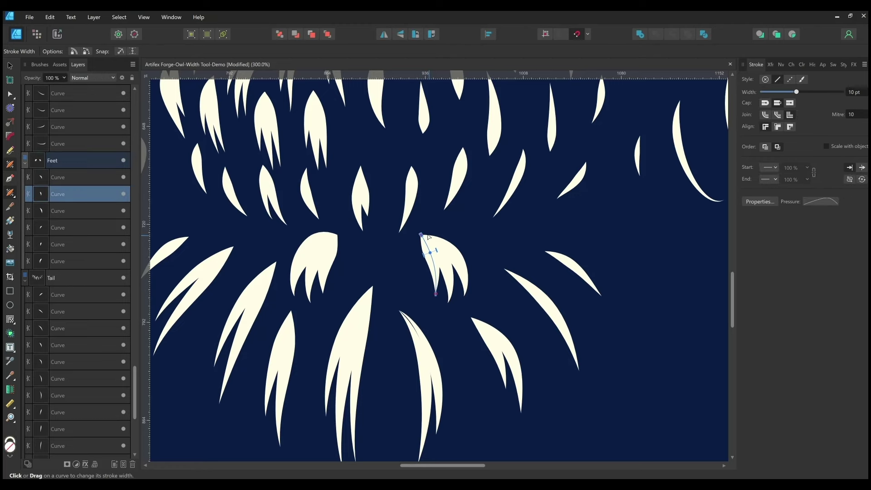
{"action": "left_click", "coordinate": [438, 249]}
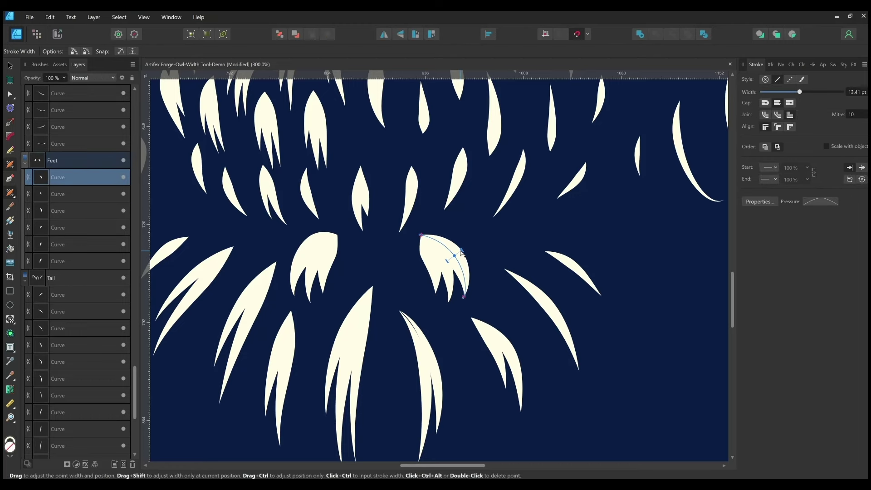
{"action": "key", "text": "Escape"}
{"action": "scroll", "coordinate": [580, 389], "scroll_direction": "down", "scroll_amount": 5}
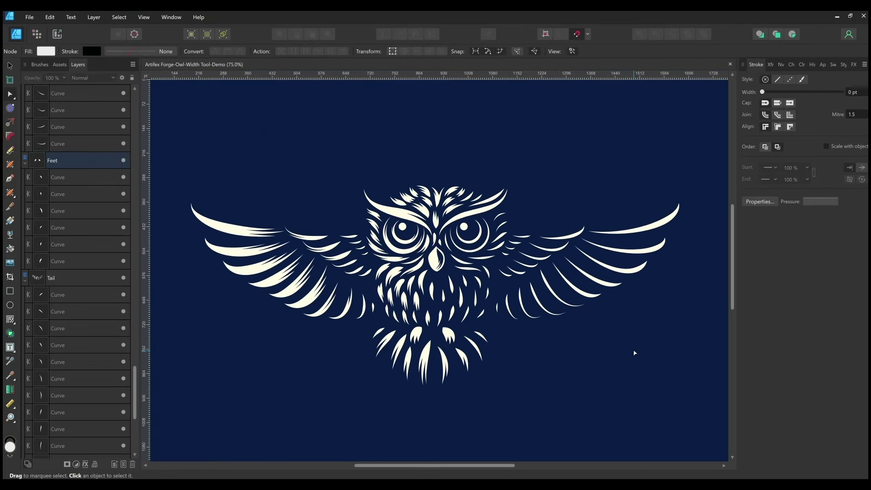